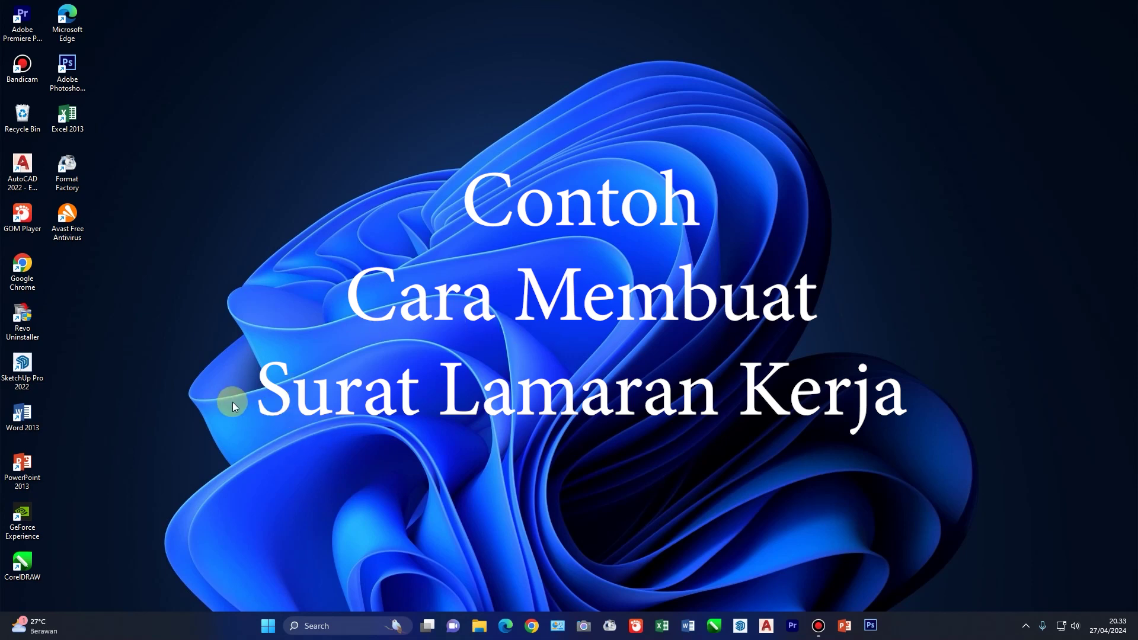
# - Start Word and open the recent document Contoh Model Lamaran Kerja to view the sample application letters
pyautogui.doubleClick(30, 412)
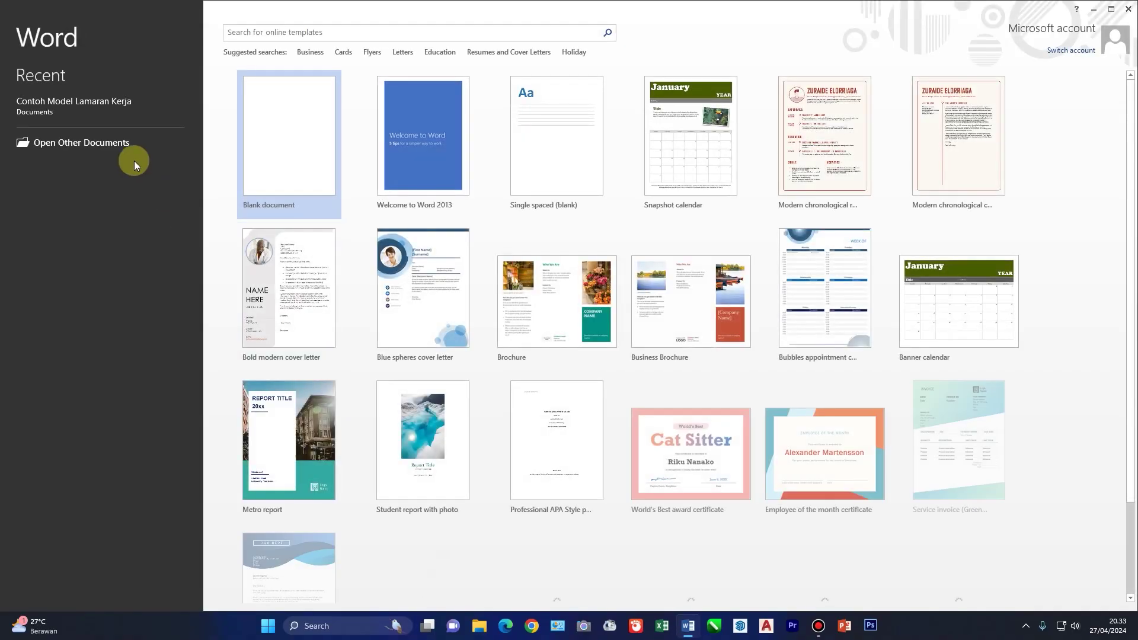
pyautogui.click(65, 105)
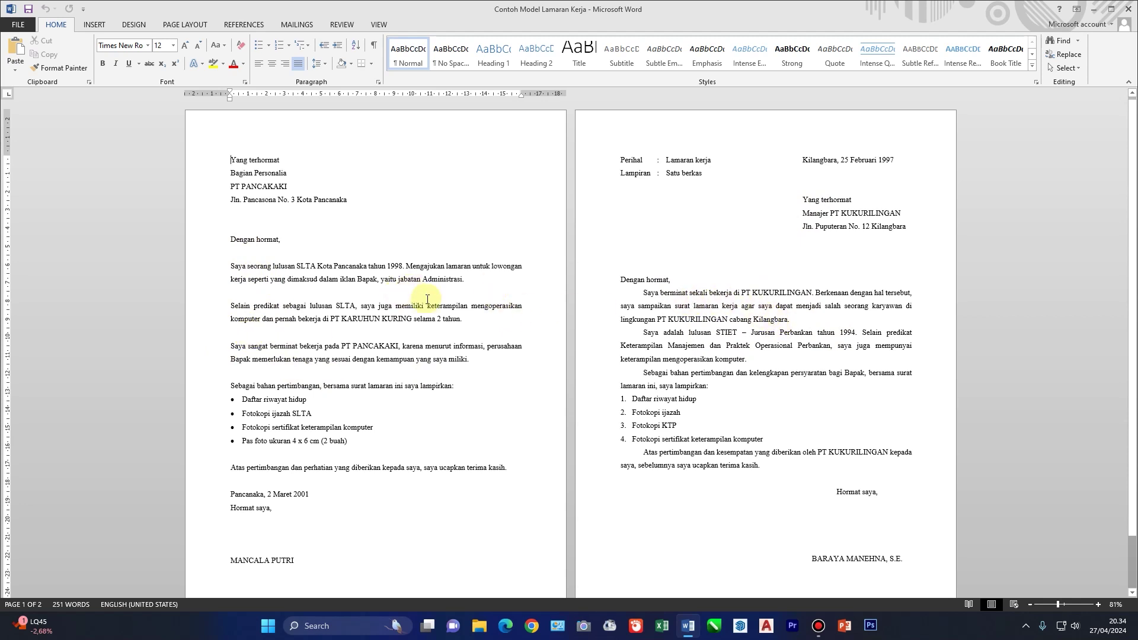
# - Close the sample letter document and create a new blank document
pyautogui.click(18, 24)
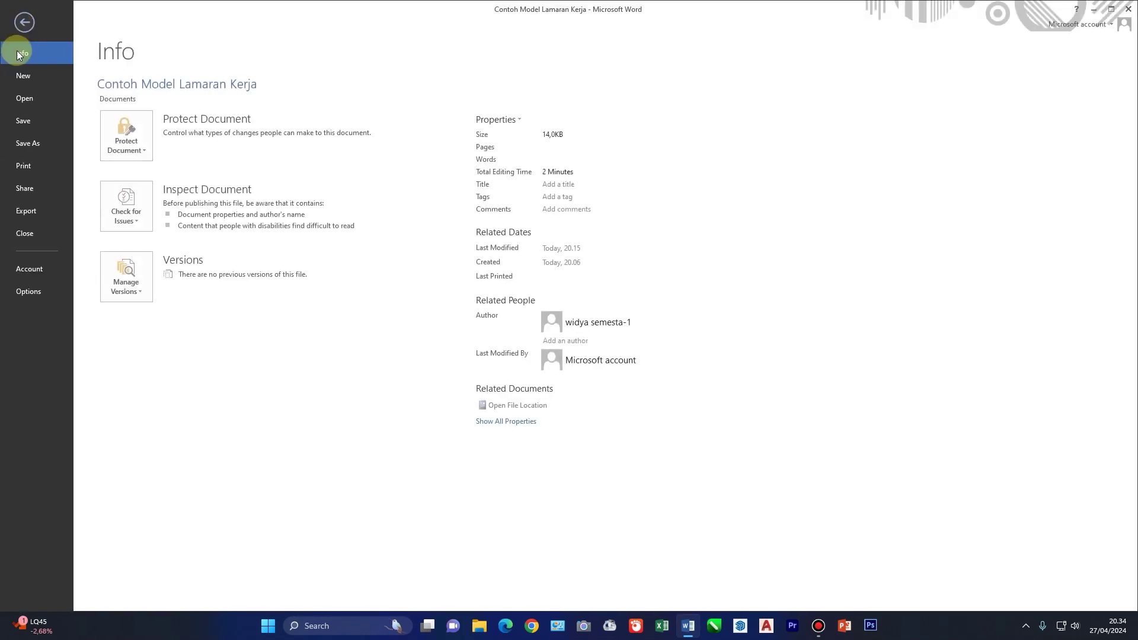
pyautogui.click(26, 232)
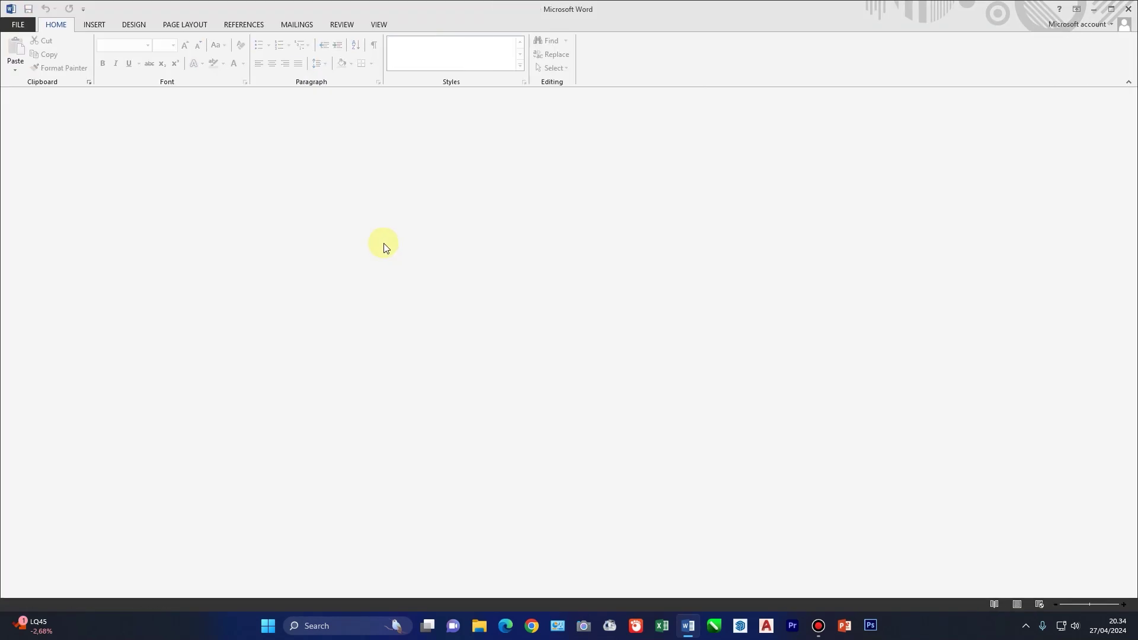
pyautogui.click(22, 27)
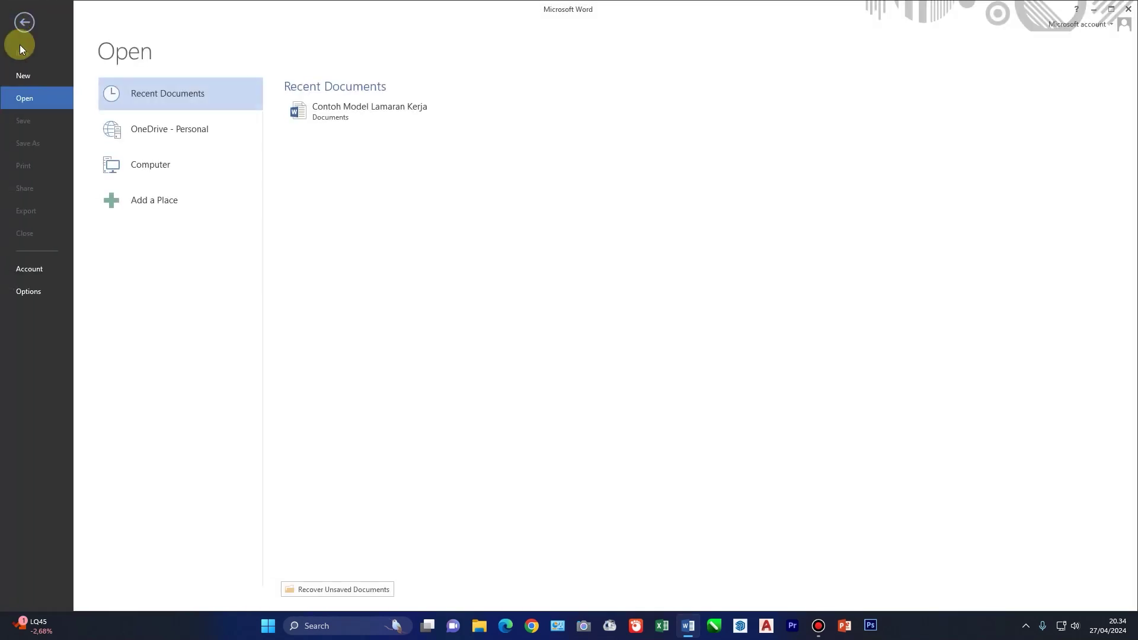
pyautogui.click(23, 76)
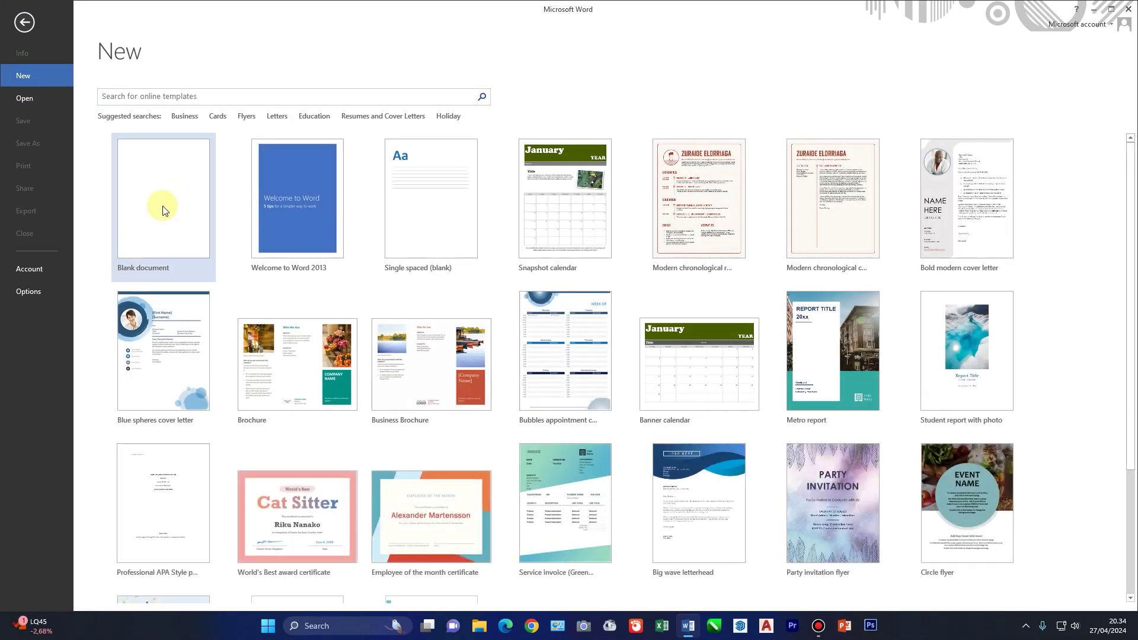
pyautogui.click(161, 205)
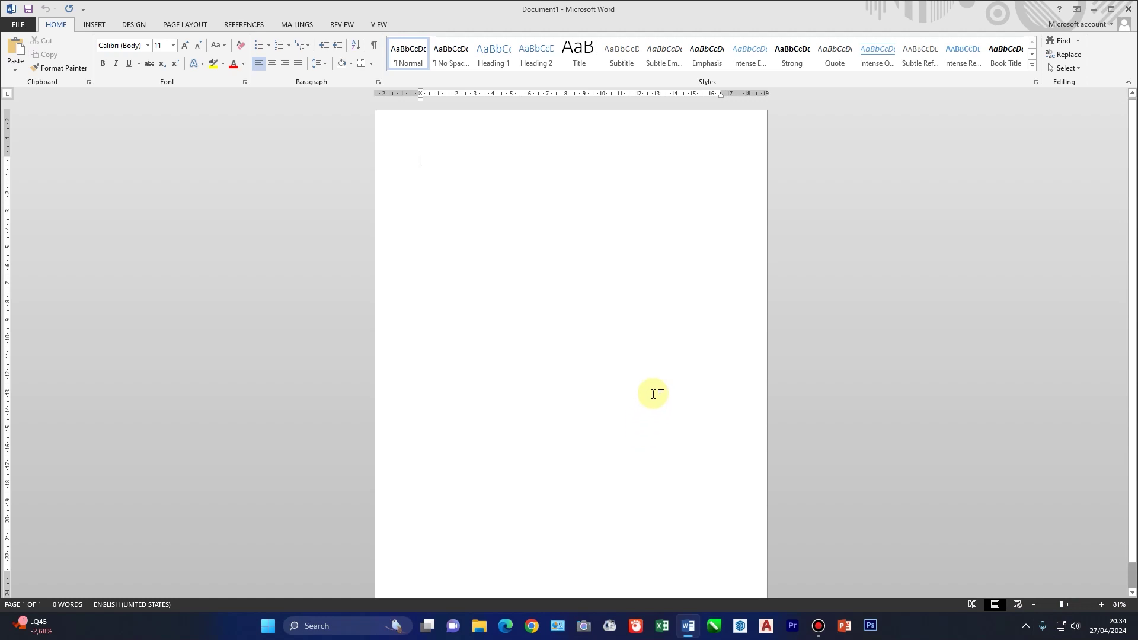
# - Set the blank document's paper size to A4 210 x 297 mm and its orientation to Portrait
pyautogui.scroll(3, 642, 374)
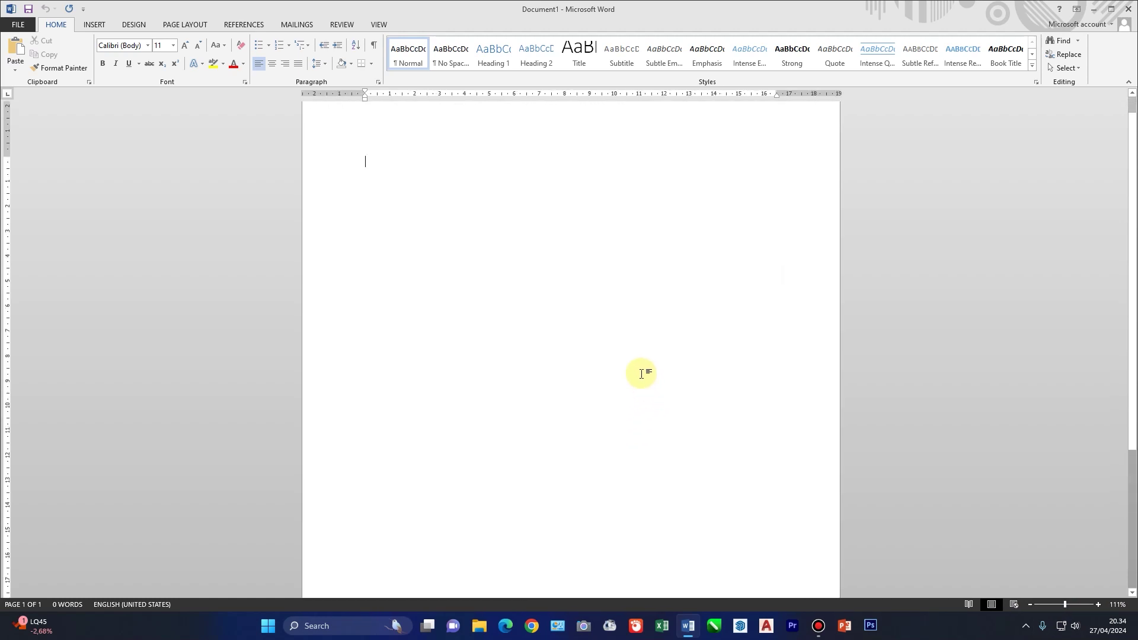
pyautogui.scroll(1, 641, 374)
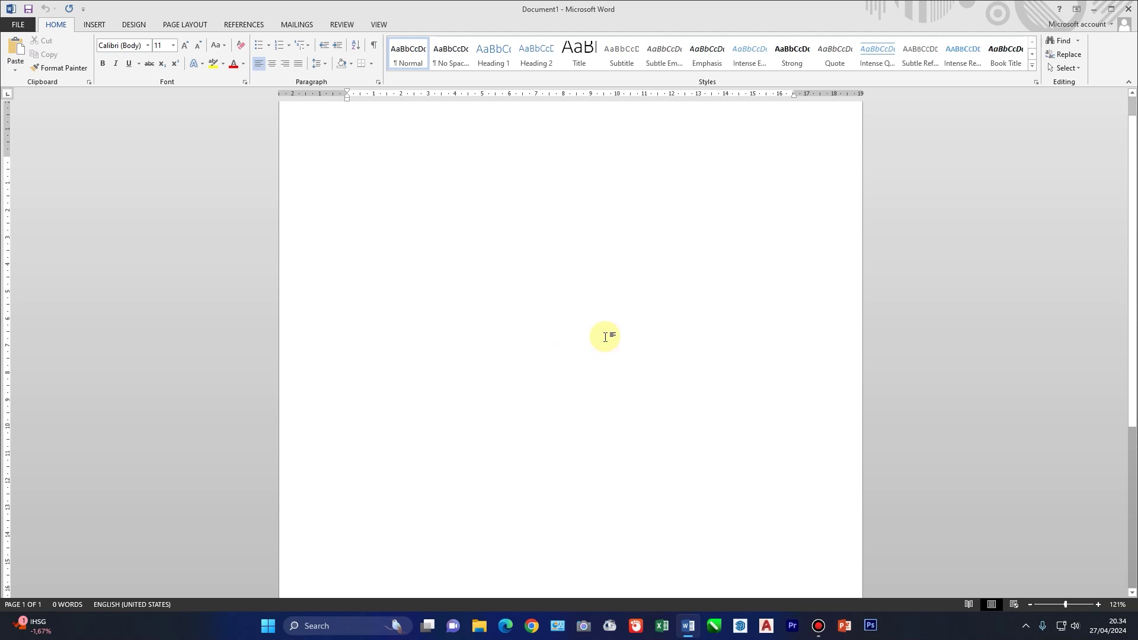
pyautogui.scroll(1, 604, 336)
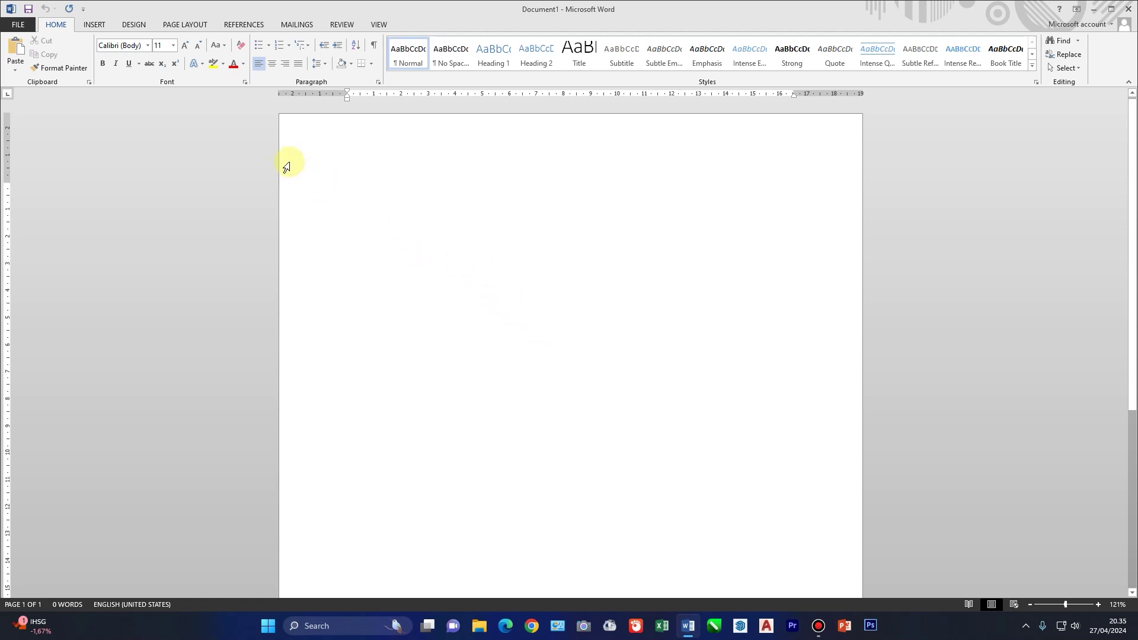
pyautogui.click(187, 25)
pyautogui.click(87, 63)
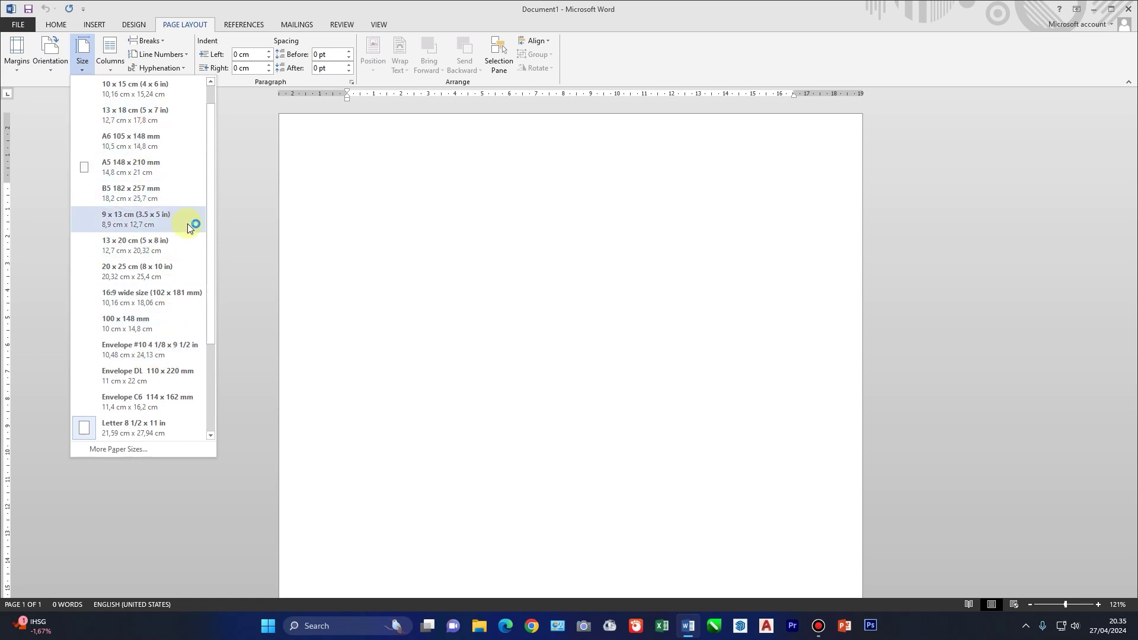
pyautogui.scroll(1, 208, 219)
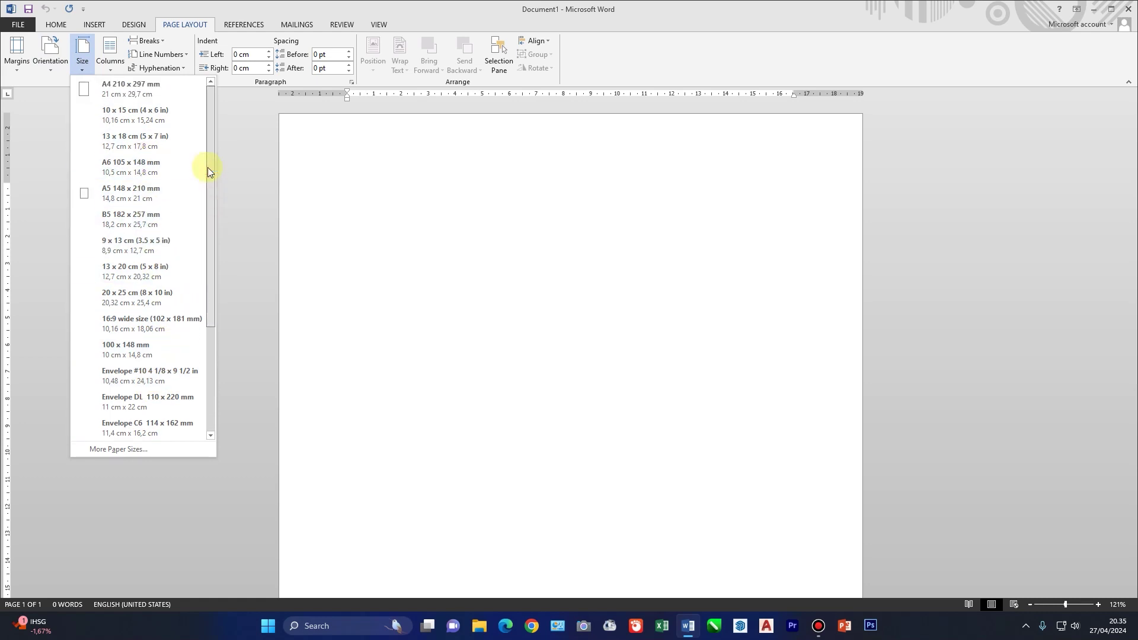
pyautogui.click(130, 91)
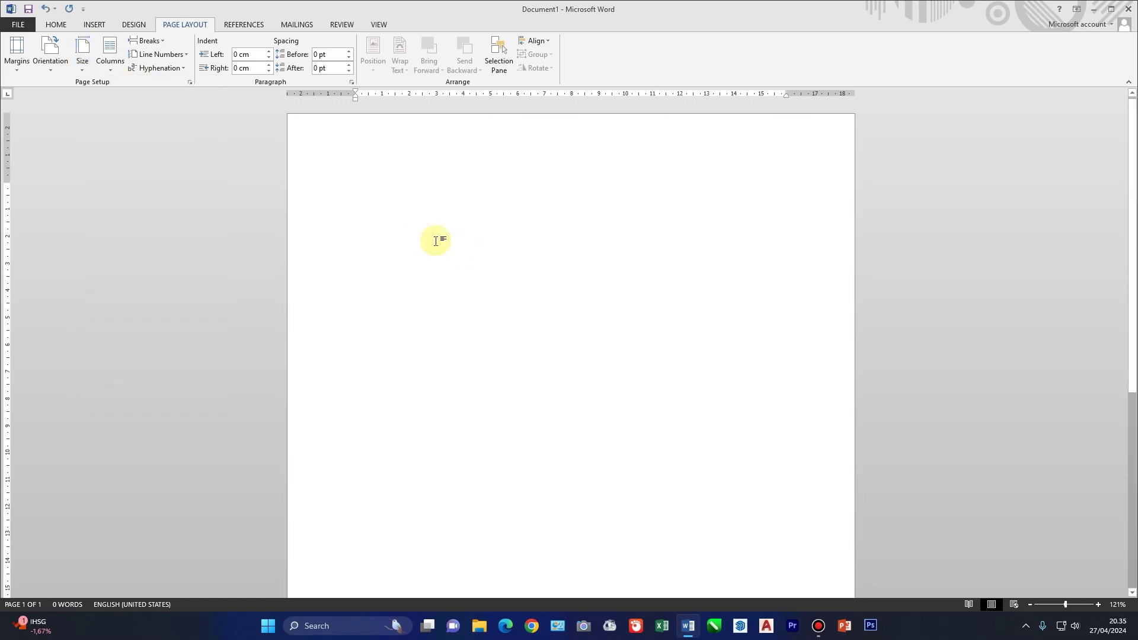
pyautogui.click(51, 66)
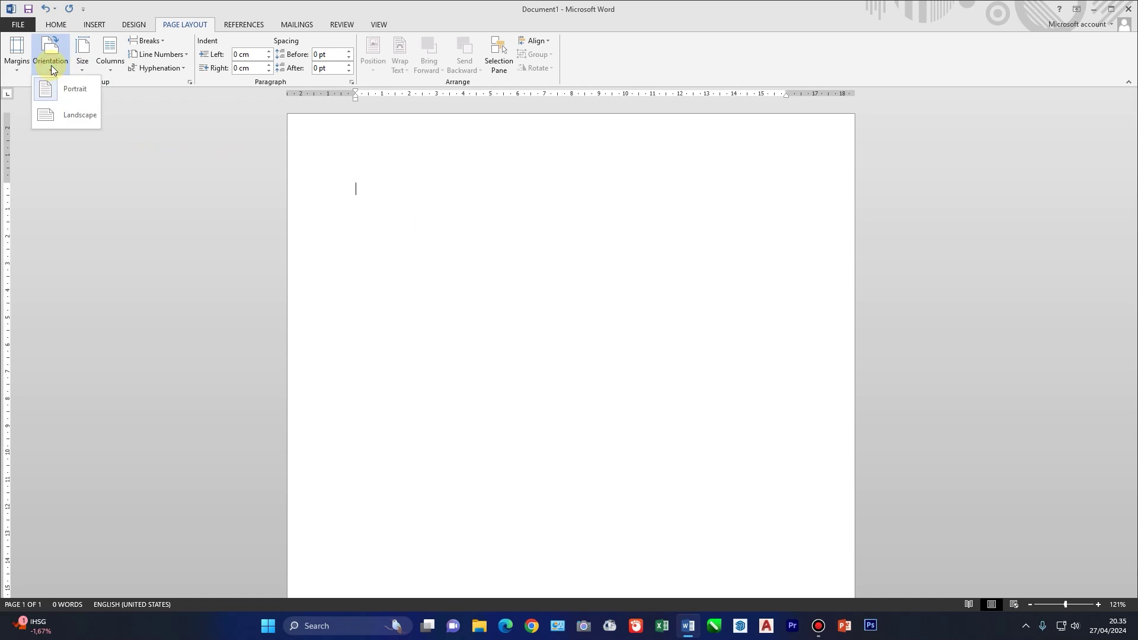
pyautogui.click(76, 92)
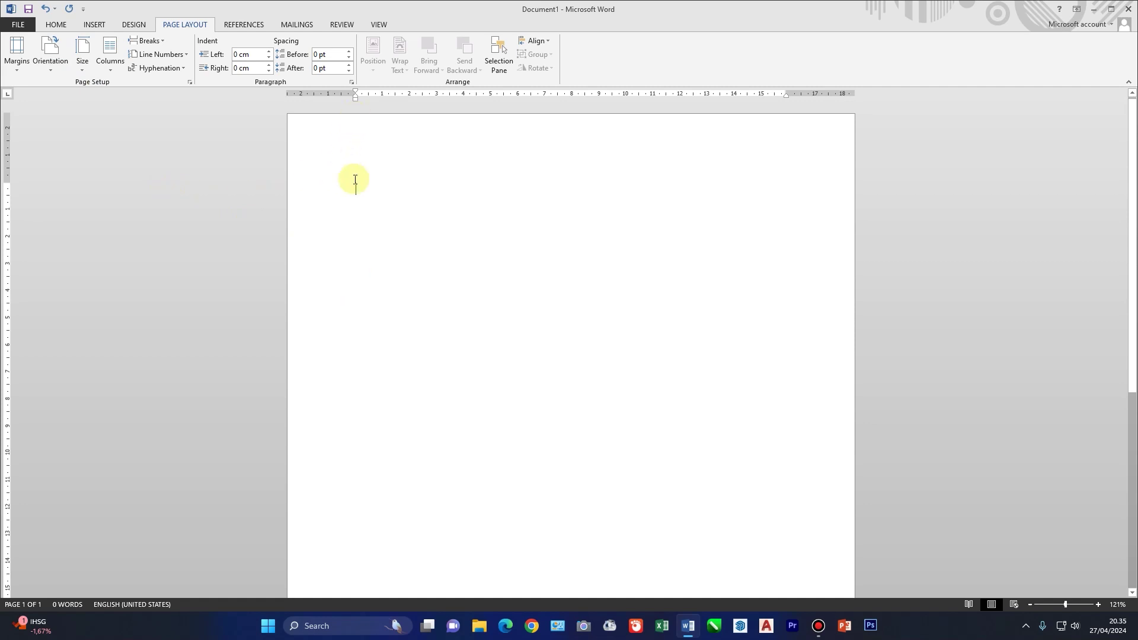
# - Set custom page margins of 2,5 cm for the top, bottom, left and right of the whole document
pyautogui.click(26, 68)
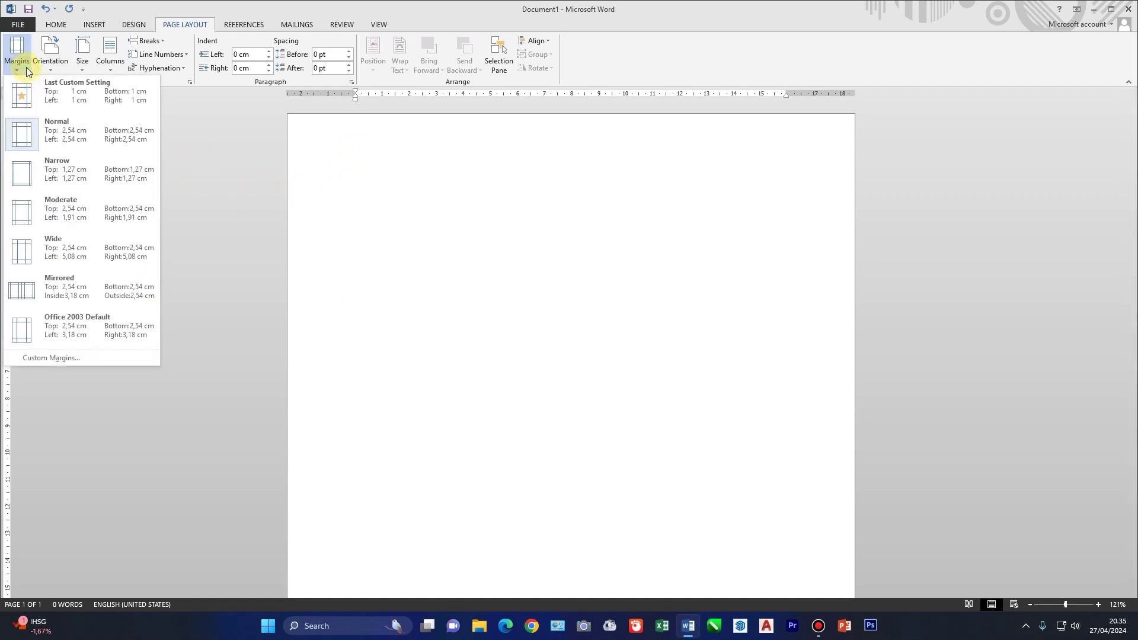
pyautogui.click(57, 356)
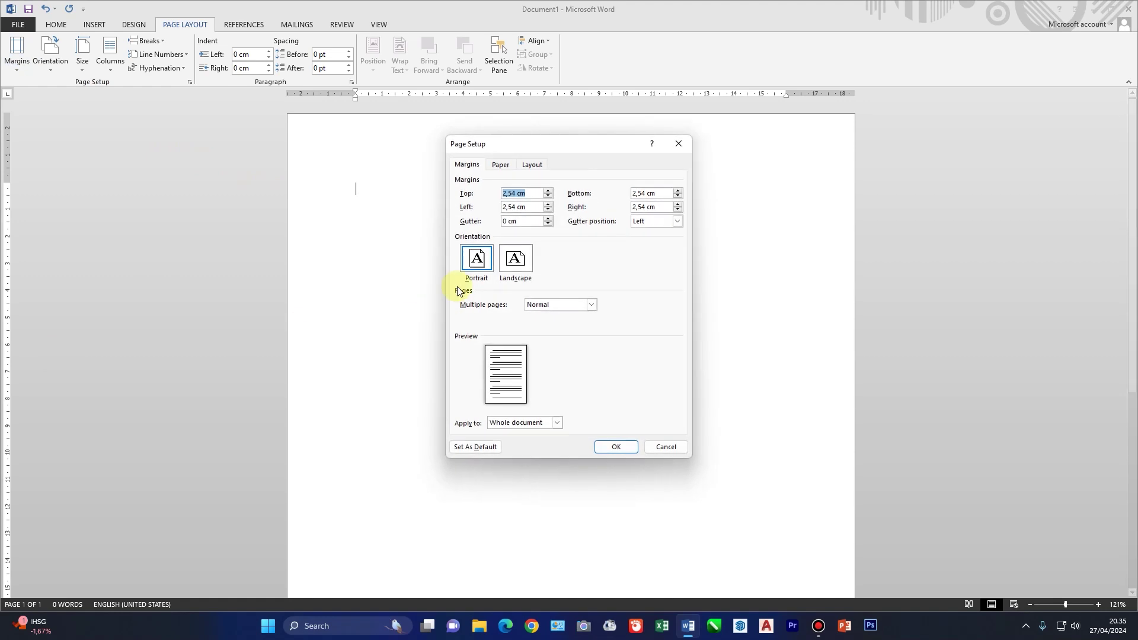
pyautogui.click(549, 197)
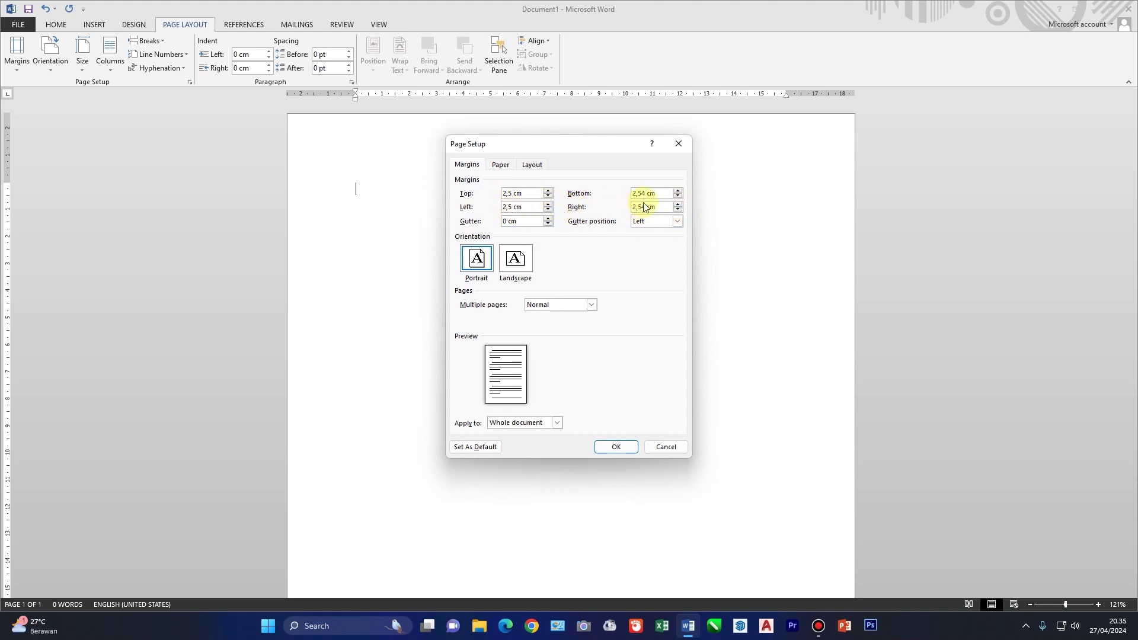
pyautogui.click(677, 197)
pyautogui.click(677, 210)
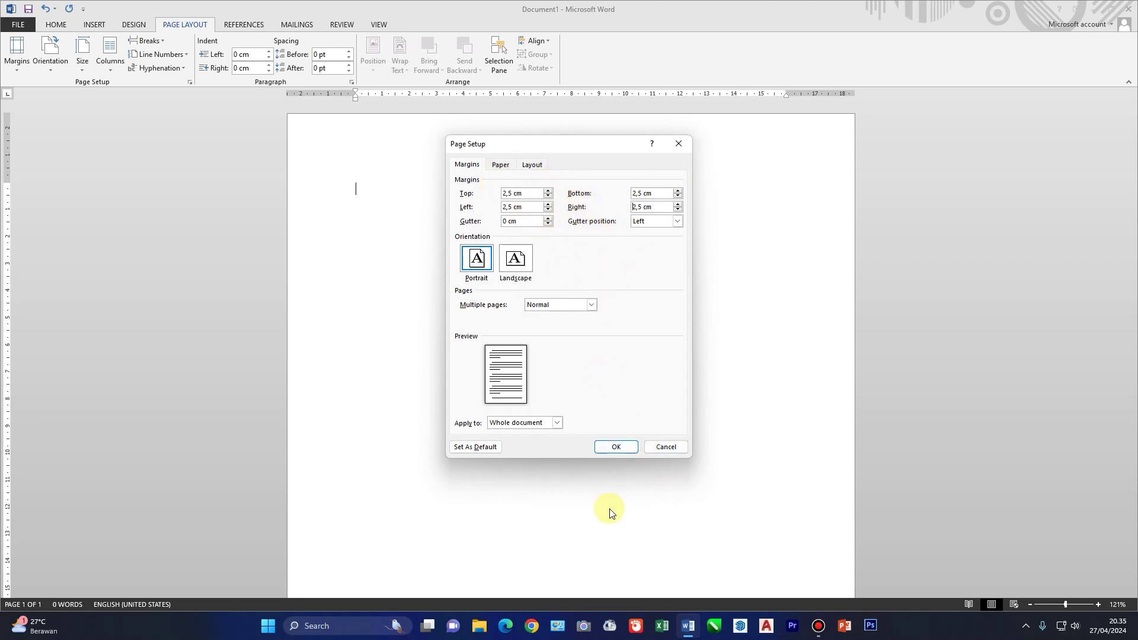
pyautogui.click(616, 447)
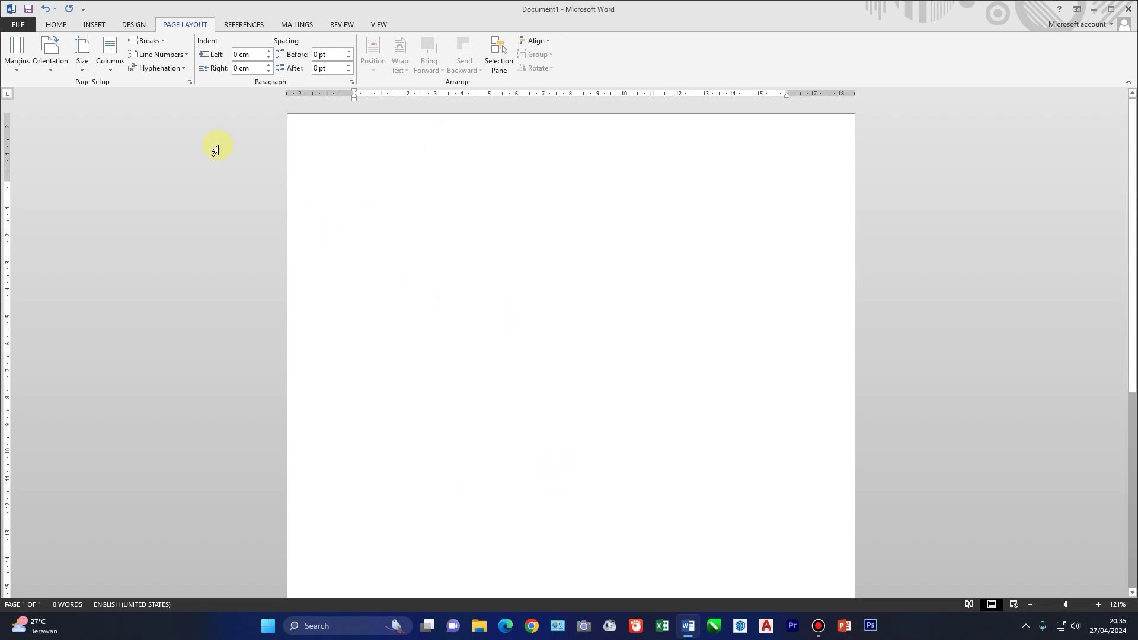
# - Set the text to Times New Roman, size 12, with justified paragraph alignment
pyautogui.click(57, 26)
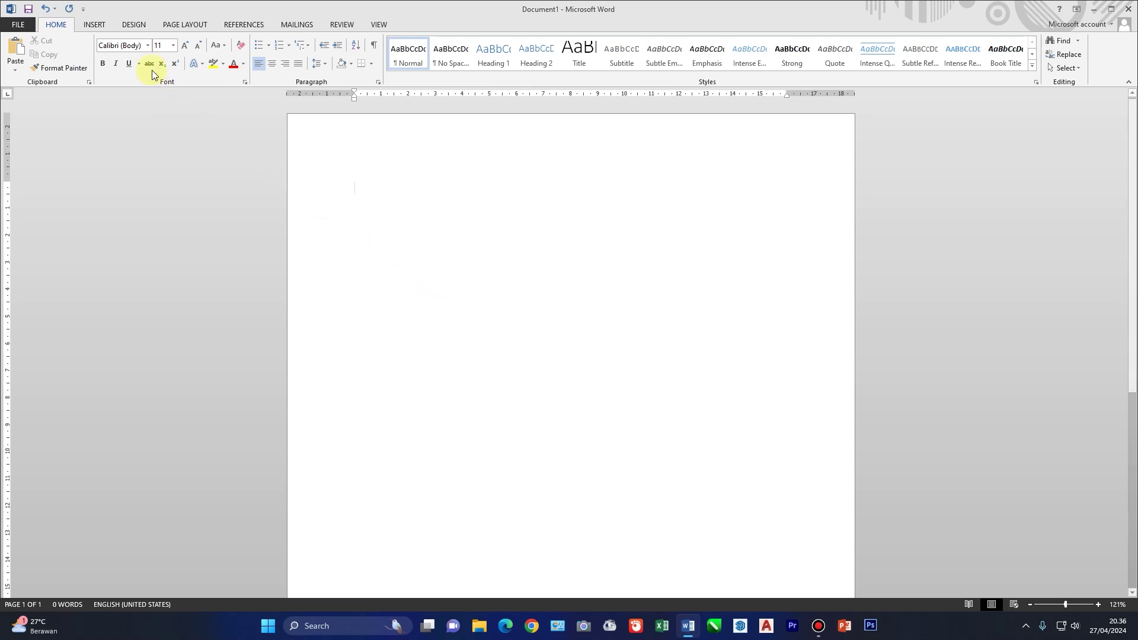
pyautogui.click(147, 47)
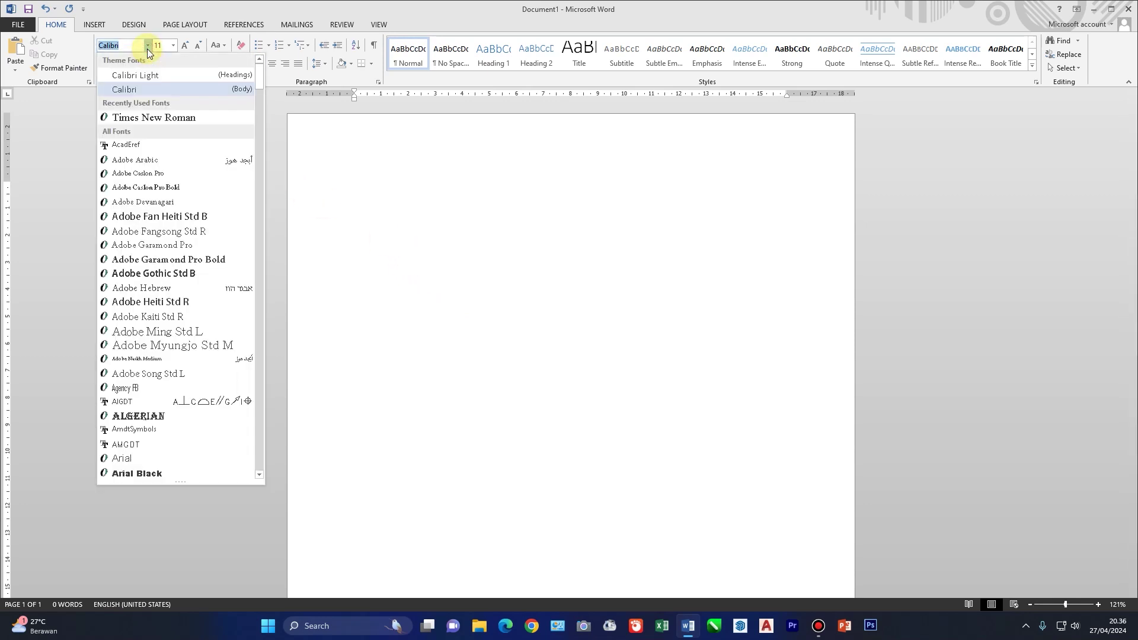
pyautogui.click(168, 118)
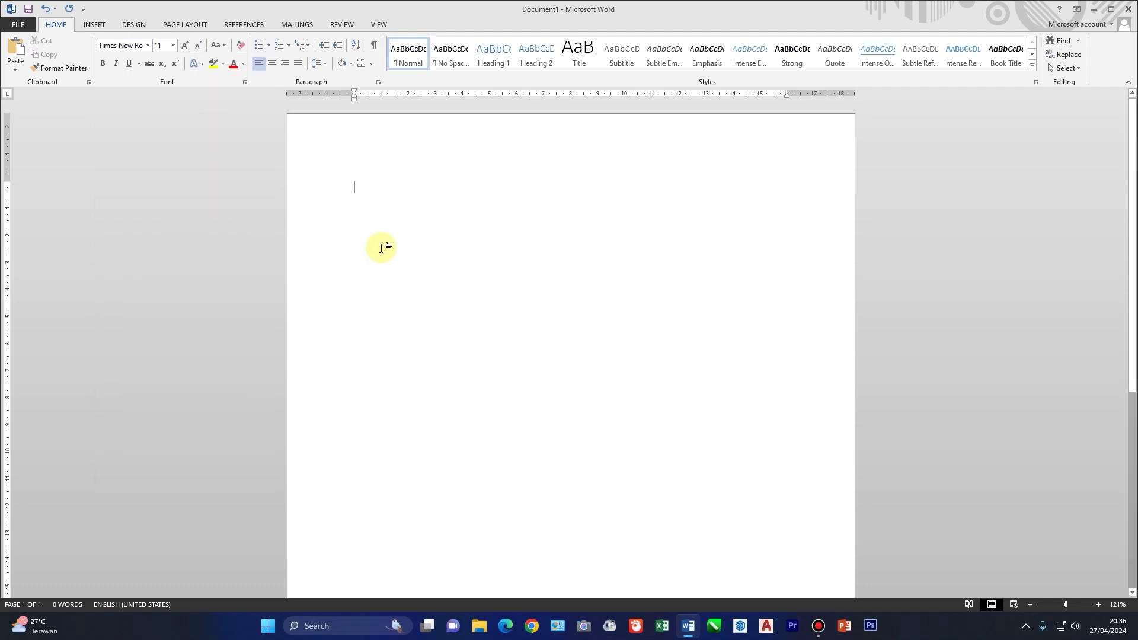
pyautogui.click(186, 46)
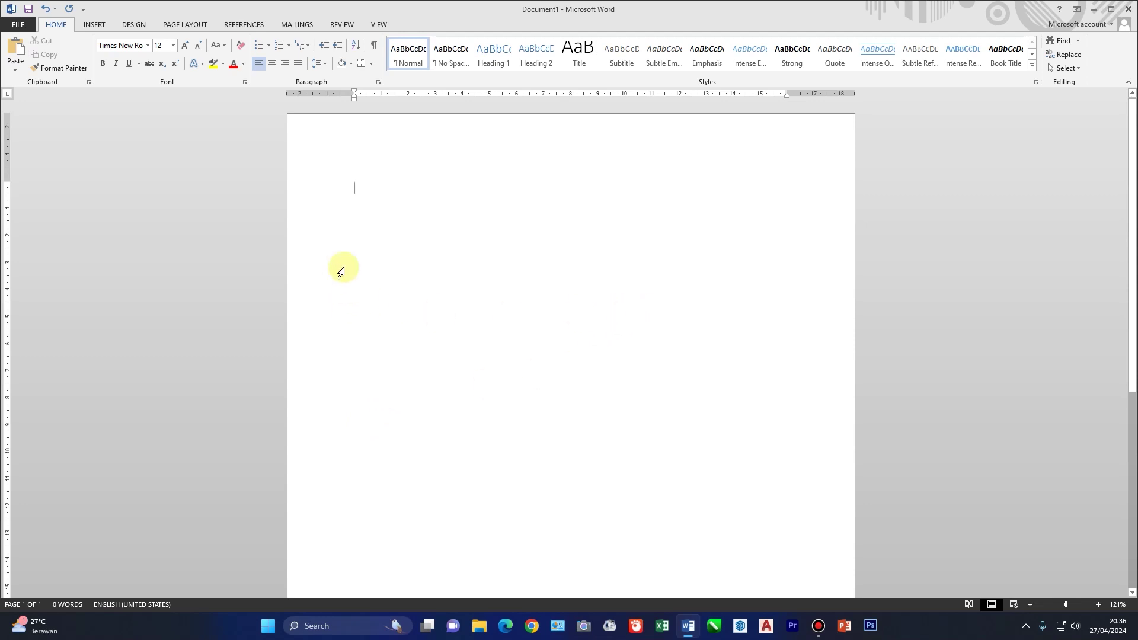
pyautogui.click(297, 62)
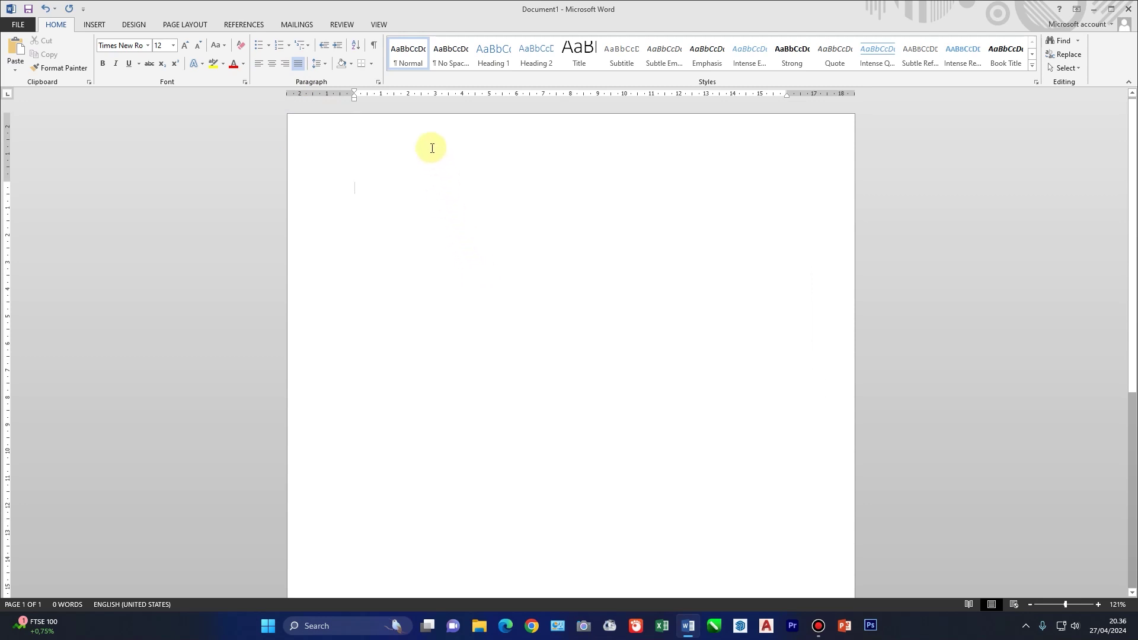
# - Enter the subject line "Perihal : Lamaran kerja", aligning the colon and text with left tab stops at about 2 cm and 2,5 cm
pyautogui.write('P')
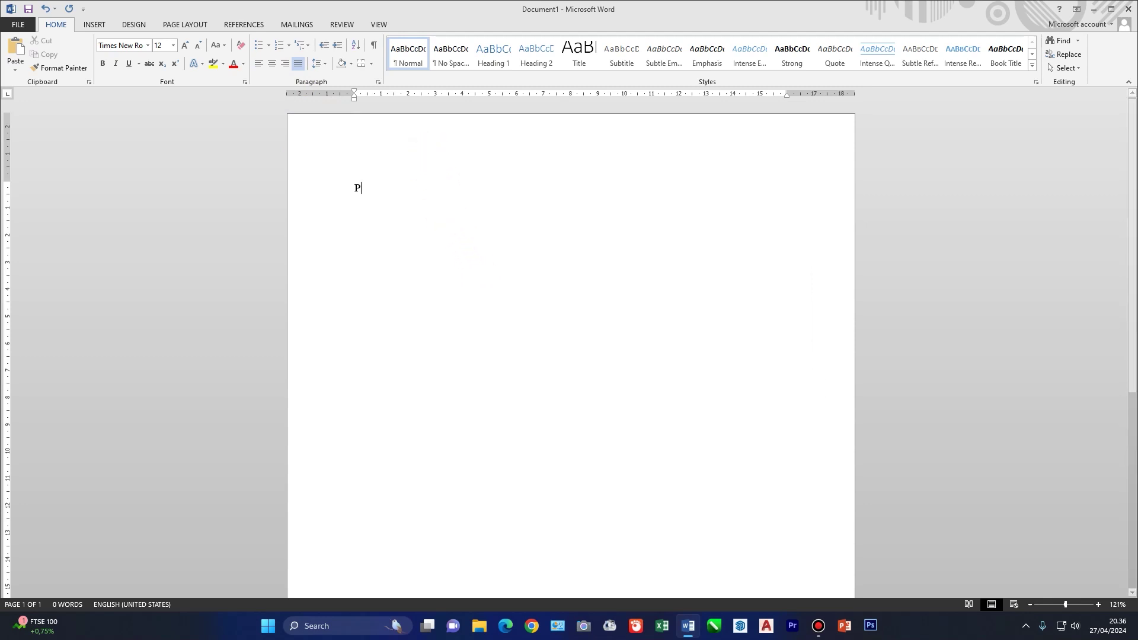
pyautogui.write('erihal')
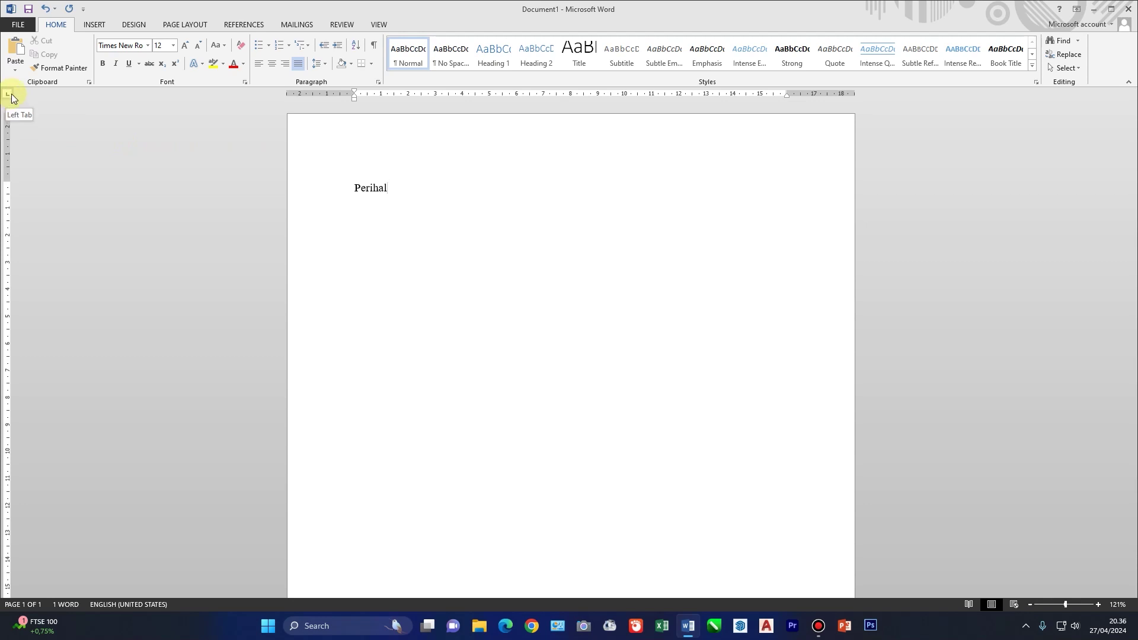
pyautogui.click(409, 99)
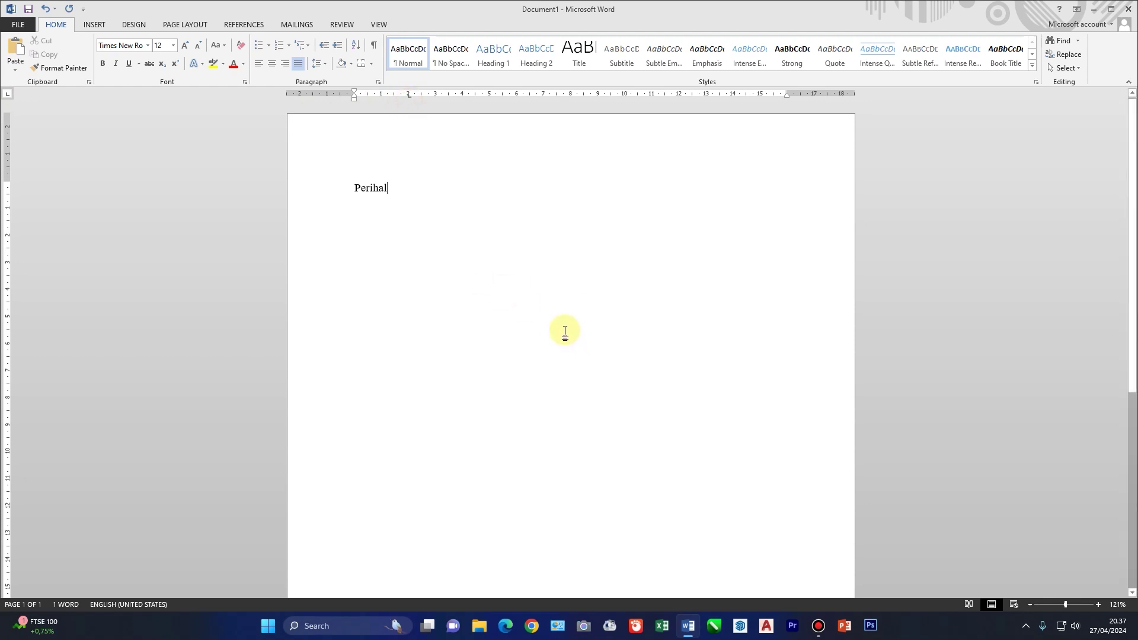
pyautogui.press('Tab')
pyautogui.write(':')
pyautogui.click(422, 97)
pyautogui.press('Tab')
pyautogui.write('Lamaran')
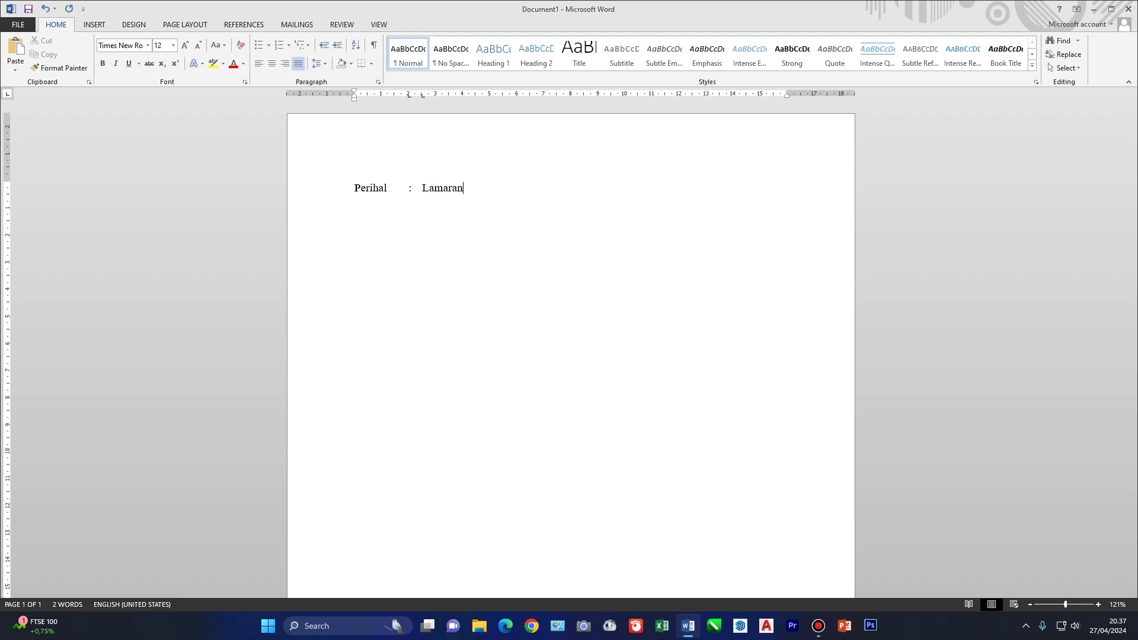
pyautogui.write(' kerja')
# - Add a left tab stop at about 11 cm and enter "Kilangbara, 27 April 2024" there on the subject line
pyautogui.click(652, 97)
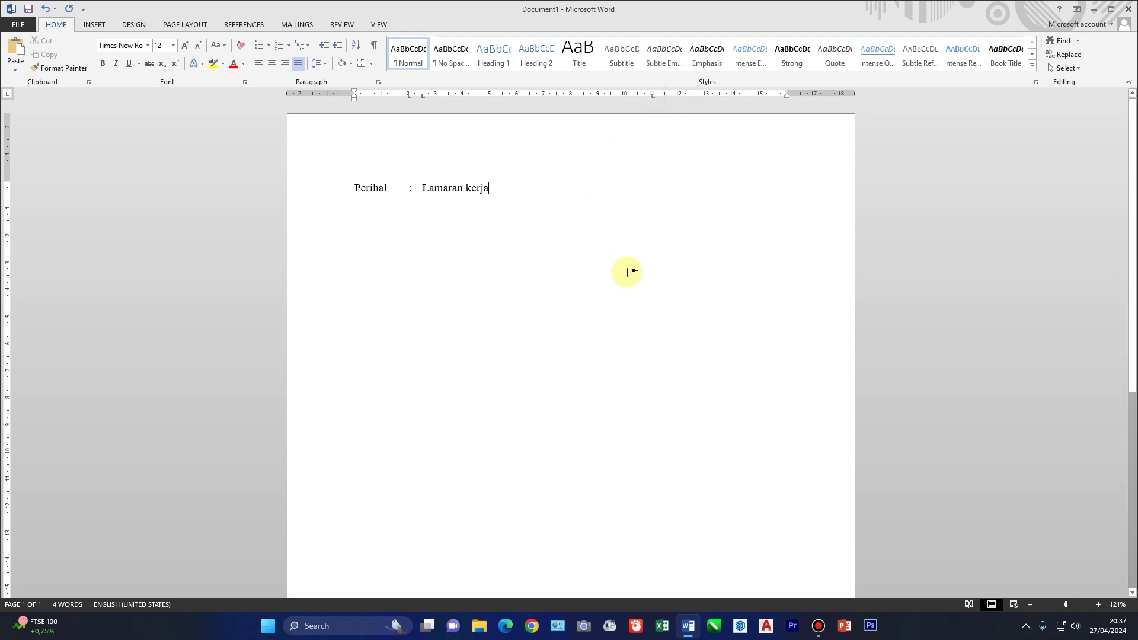
pyautogui.press('Tab')
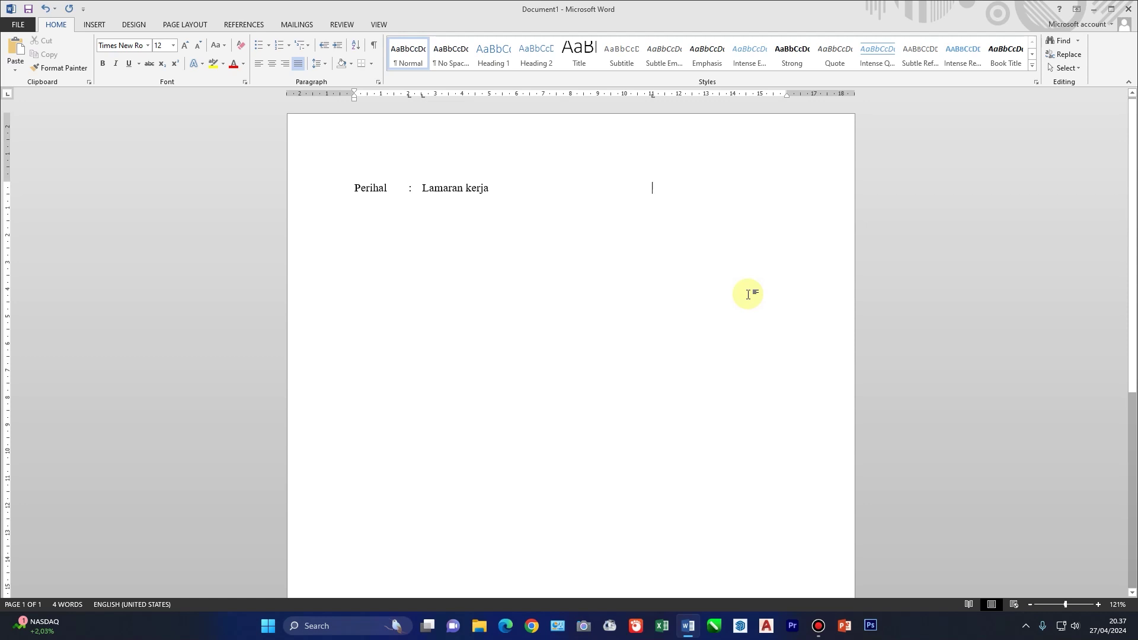
pyautogui.write('Kilangbara')
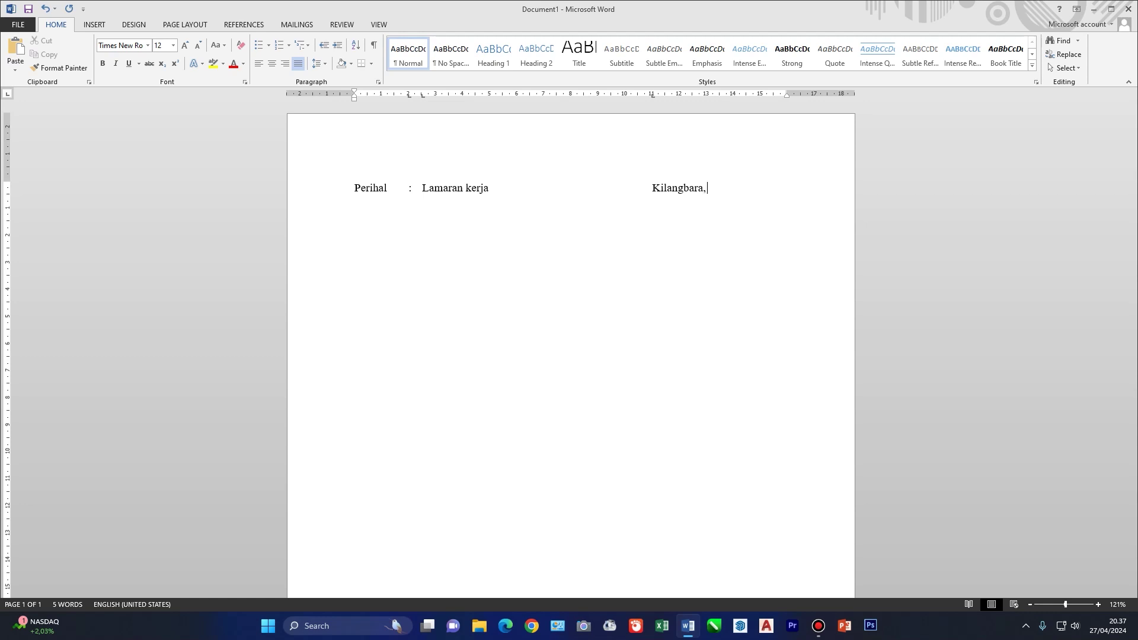
pyautogui.write(', 2')
pyautogui.write('7')
pyautogui.write(' Apr')
pyautogui.press('BackSpace')
pyautogui.write('ril')
pyautogui.write(' 2024')
# - Enter "Lampiran : Satu berkas" on the second line using the same tab stops, and leave blank lines below it
pyautogui.write('Lampiran')
pyautogui.press('Tab')
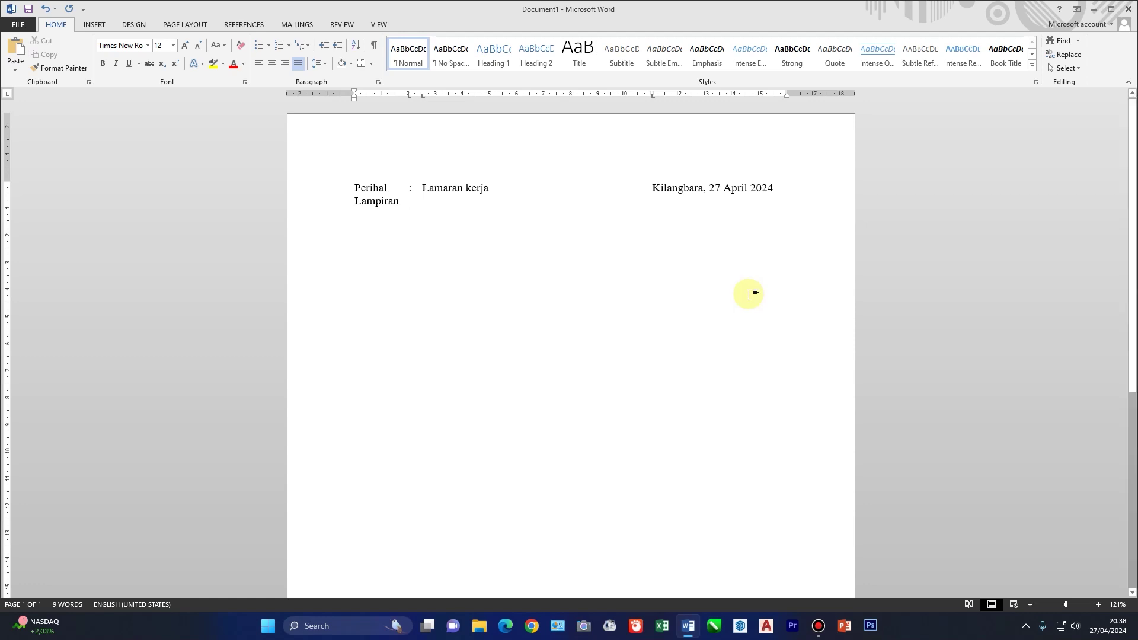
pyautogui.write(': ')
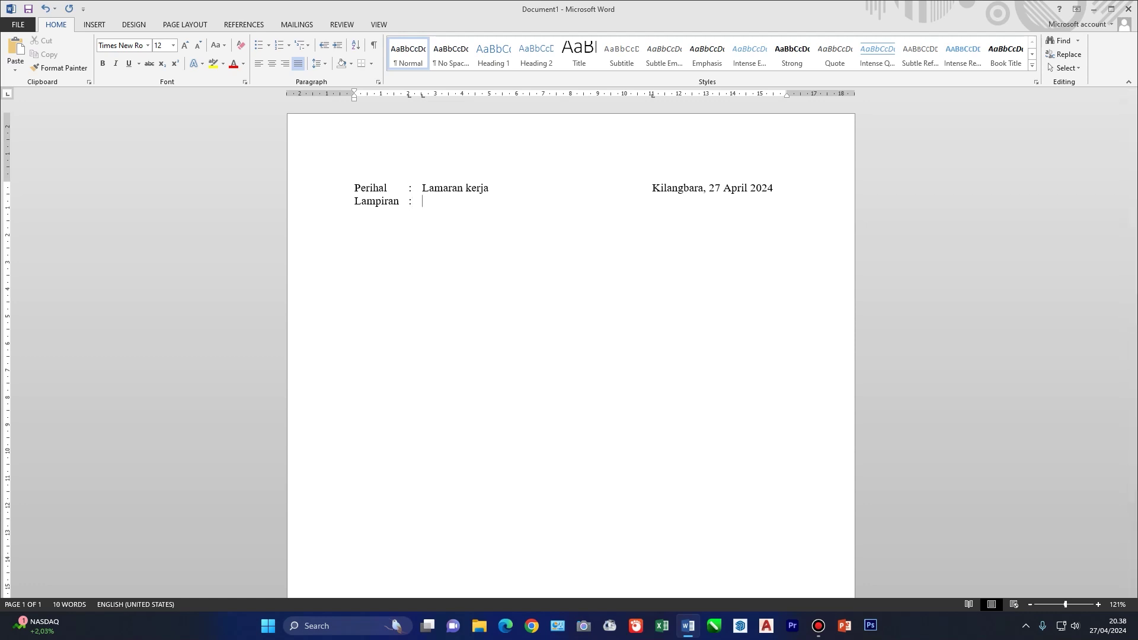
pyautogui.write('Satu berkas')
pyautogui.press('Return')
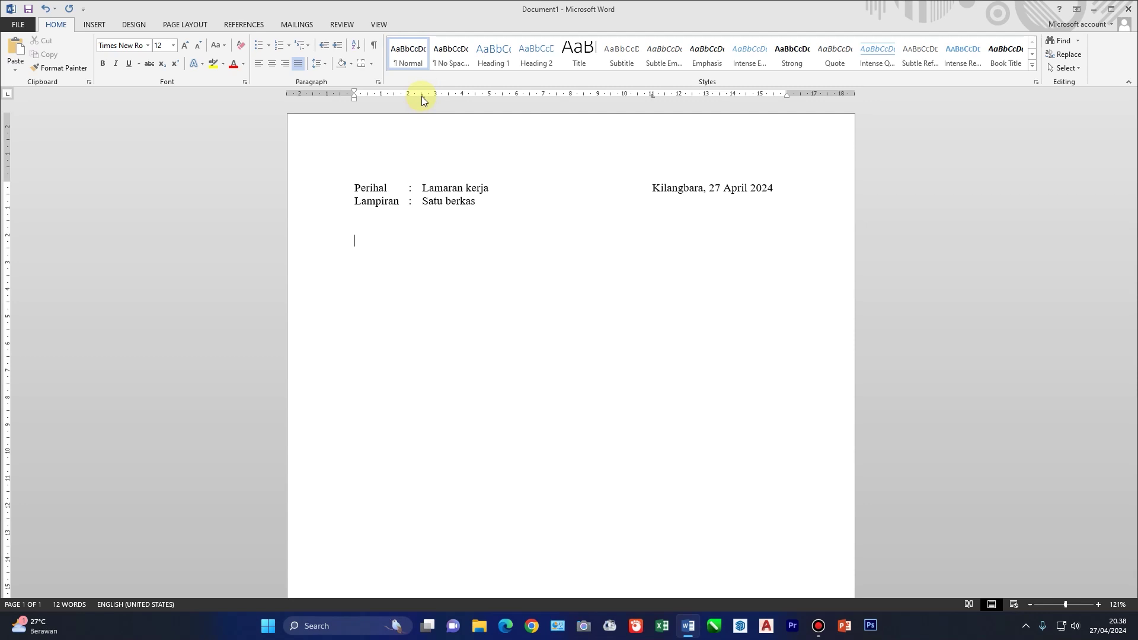
# - Clear the 2 cm and 2,5 cm tab stops, then enter "Yang terhormat" and "Manajer PT KUKURILINGAN" as recipient lines at the 11 cm tab stop
pyautogui.moveTo(422, 96); pyautogui.dragTo(575, 257)
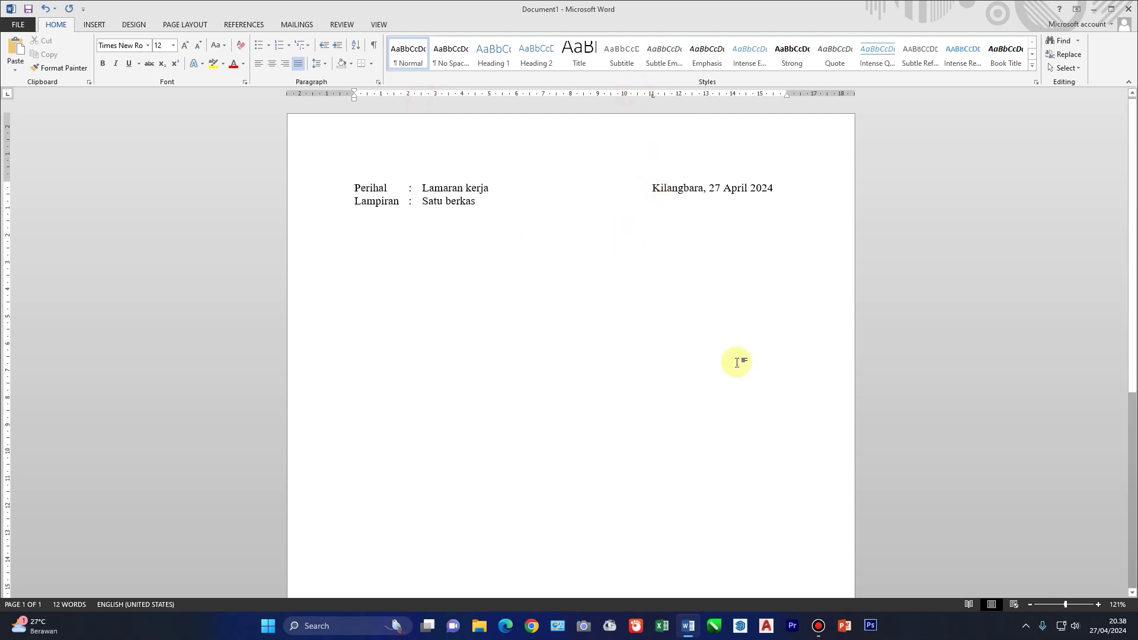
pyautogui.press('Tab')
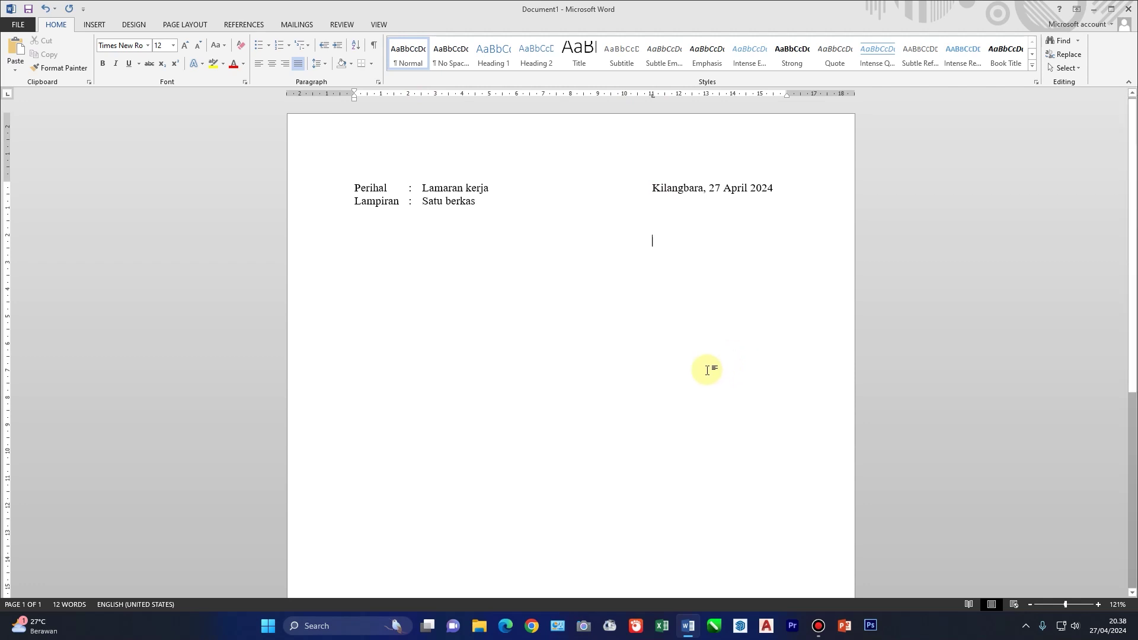
pyautogui.write('Yang')
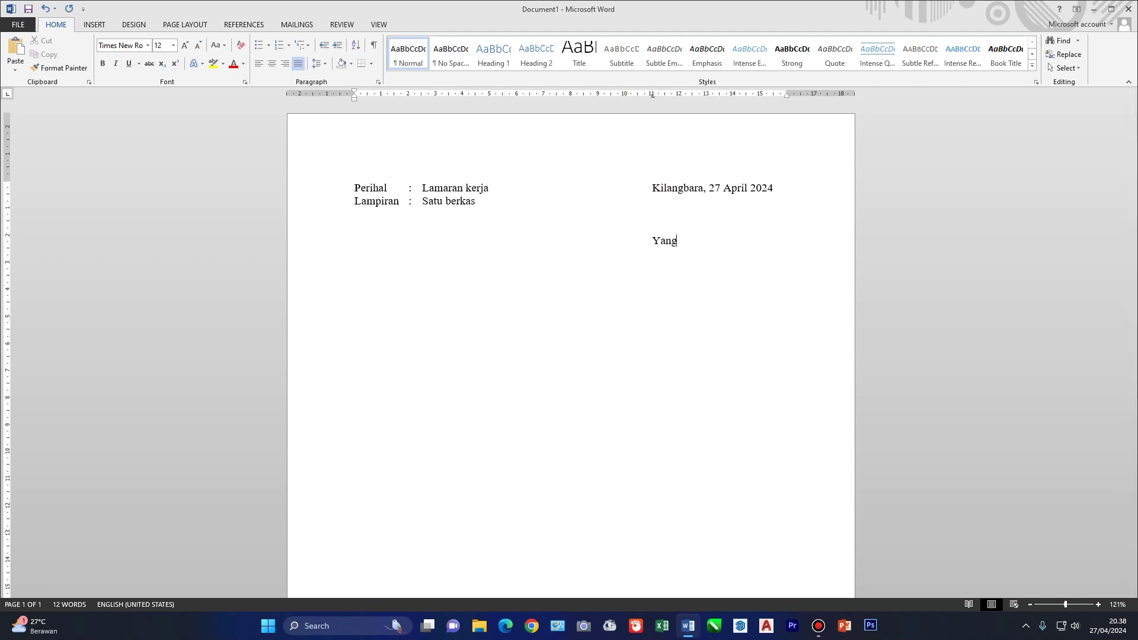
pyautogui.write(' terhormat')
pyautogui.write('Manajer ')
pyautogui.write('PT ')
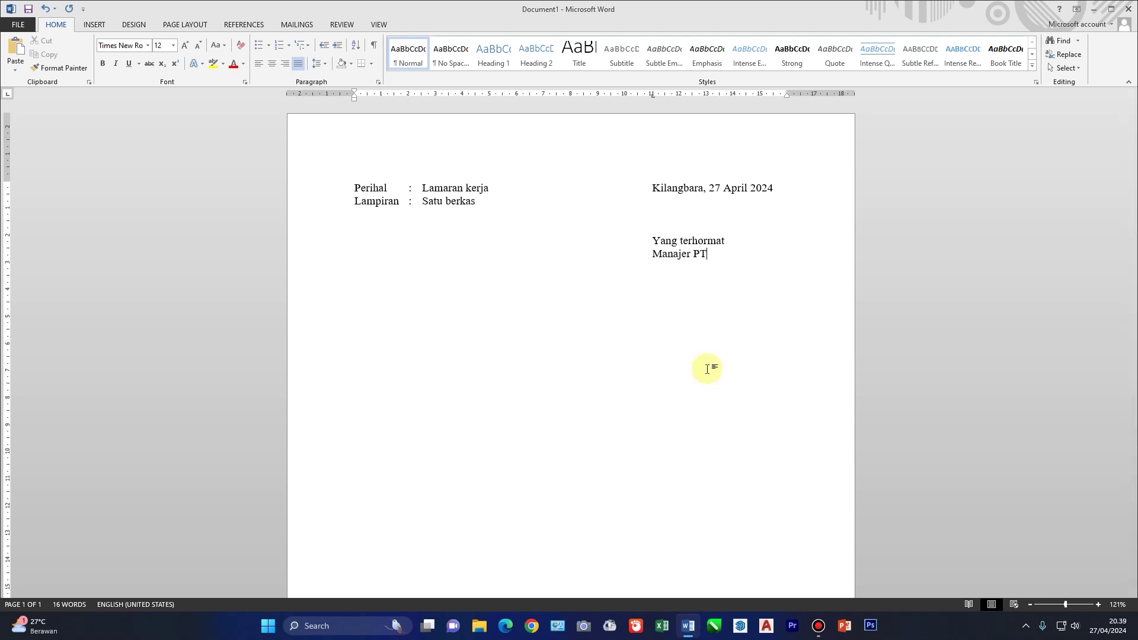
pyautogui.write('KUKURI')
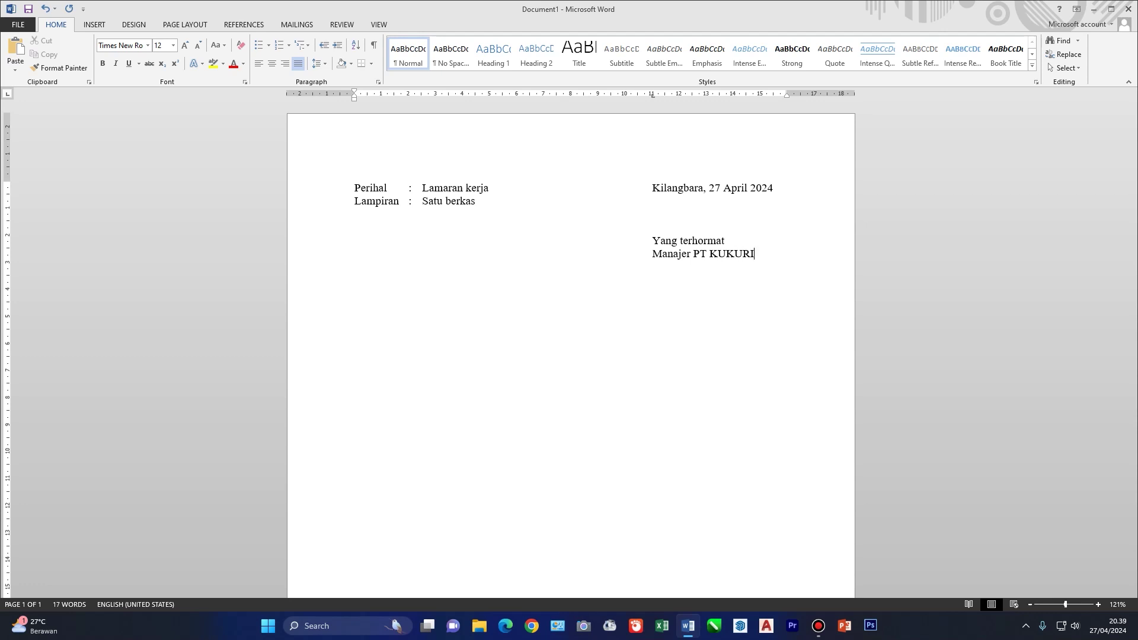
pyautogui.write('LINGAN')
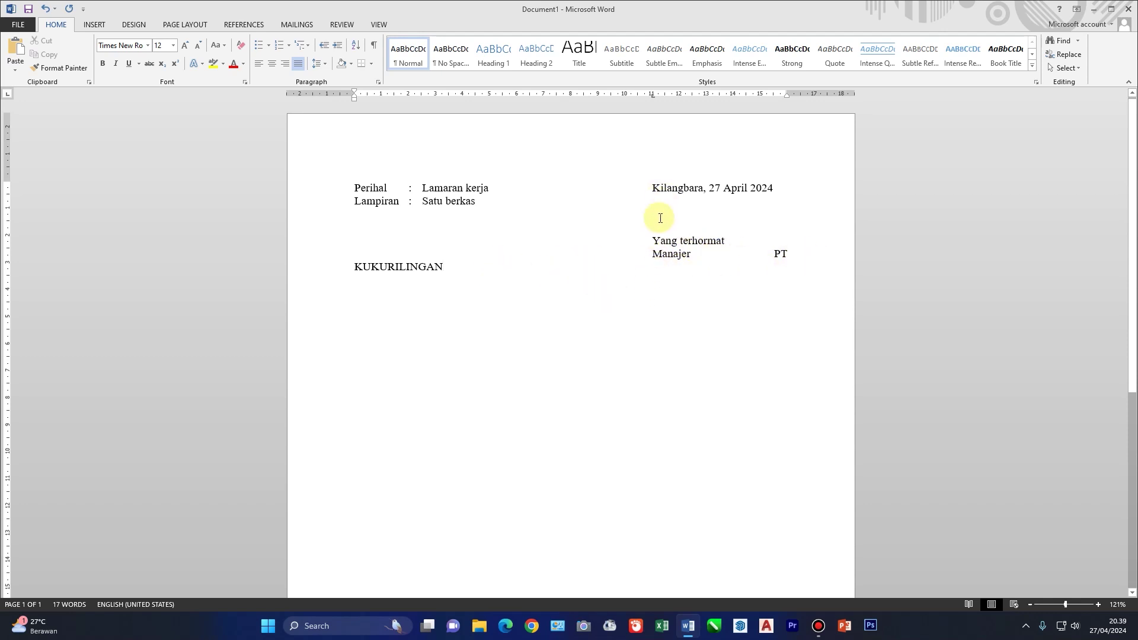
# - Move the shared tab stop of the date and recipient lines to about 10,5 cm
pyautogui.moveTo(653, 189); pyautogui.dragTo(463, 265)
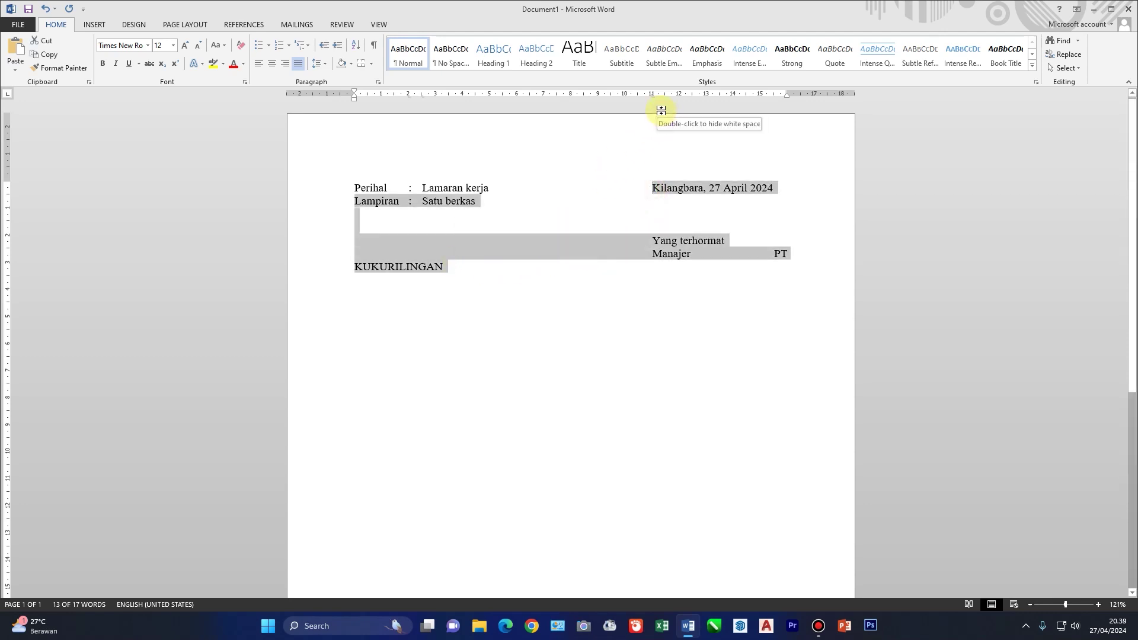
pyautogui.moveTo(654, 96); pyautogui.dragTo(641, 97)
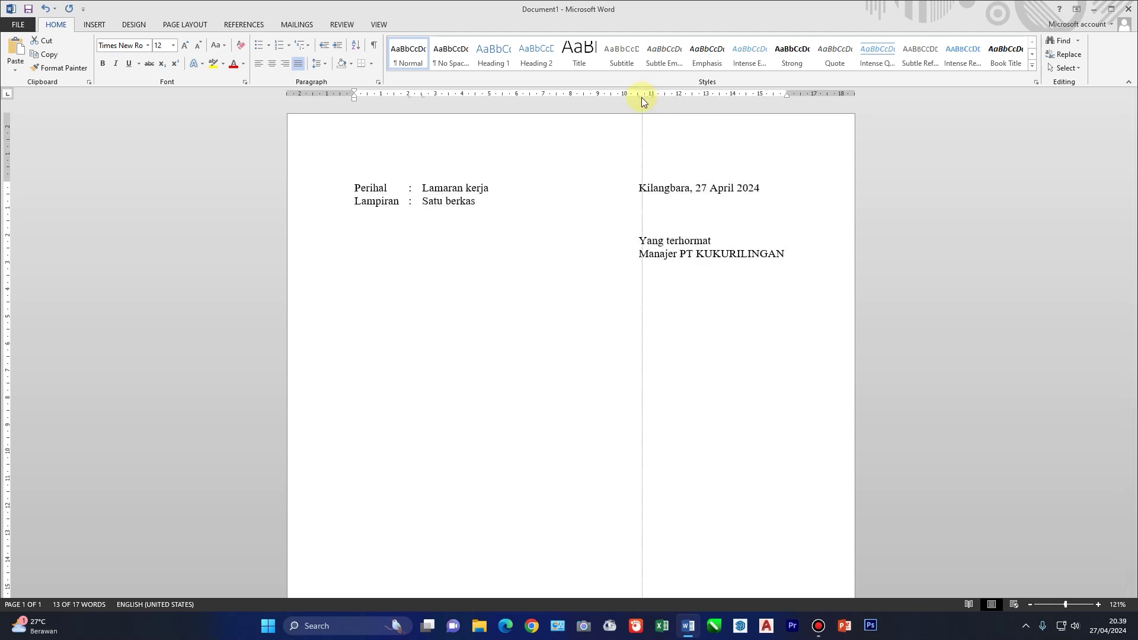
pyautogui.moveTo(642, 97); pyautogui.dragTo(642, 97)
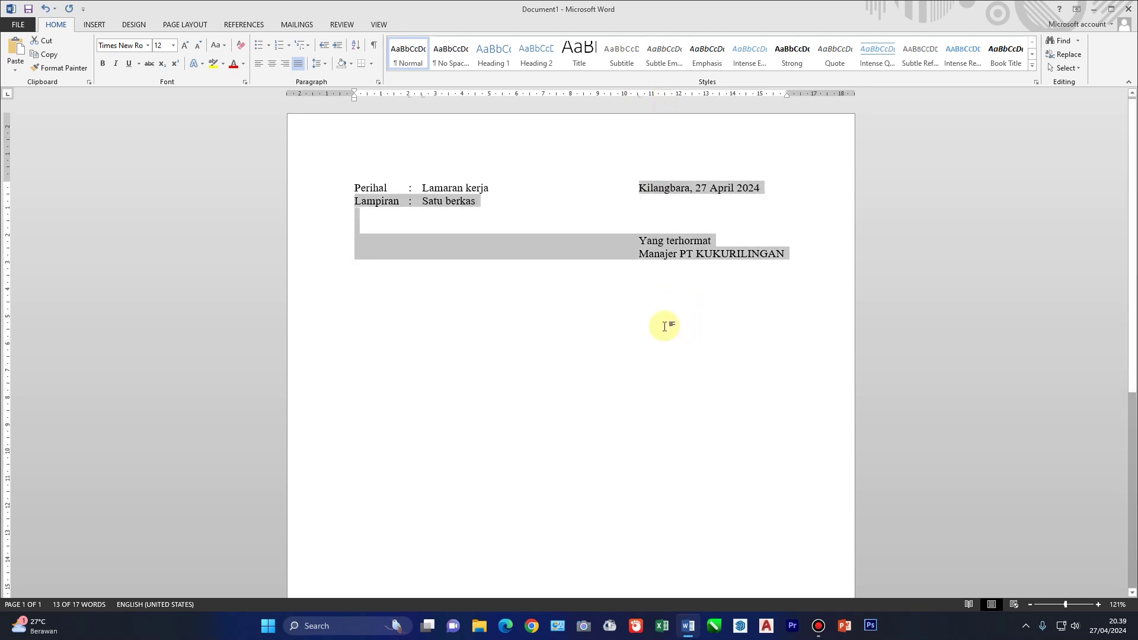
# - Add the company's street address and city as a third recipient line aligned at the same tab stop
pyautogui.click(793, 255)
pyautogui.press('Return')
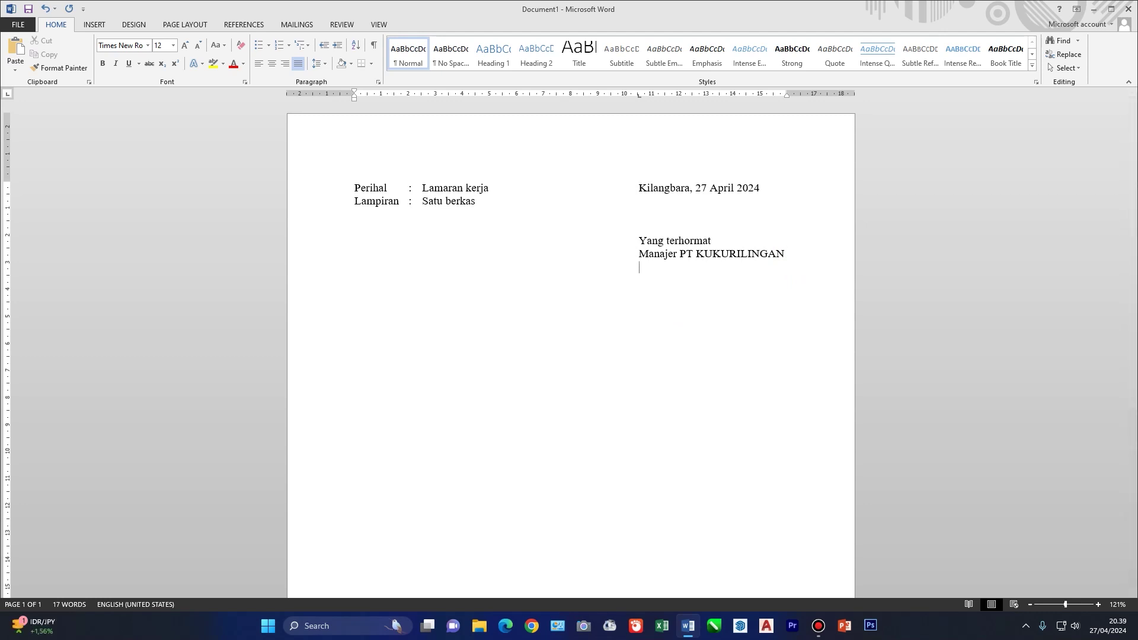
pyautogui.press('Tab')
pyautogui.write('Jln. Puputeran No. 12 K')
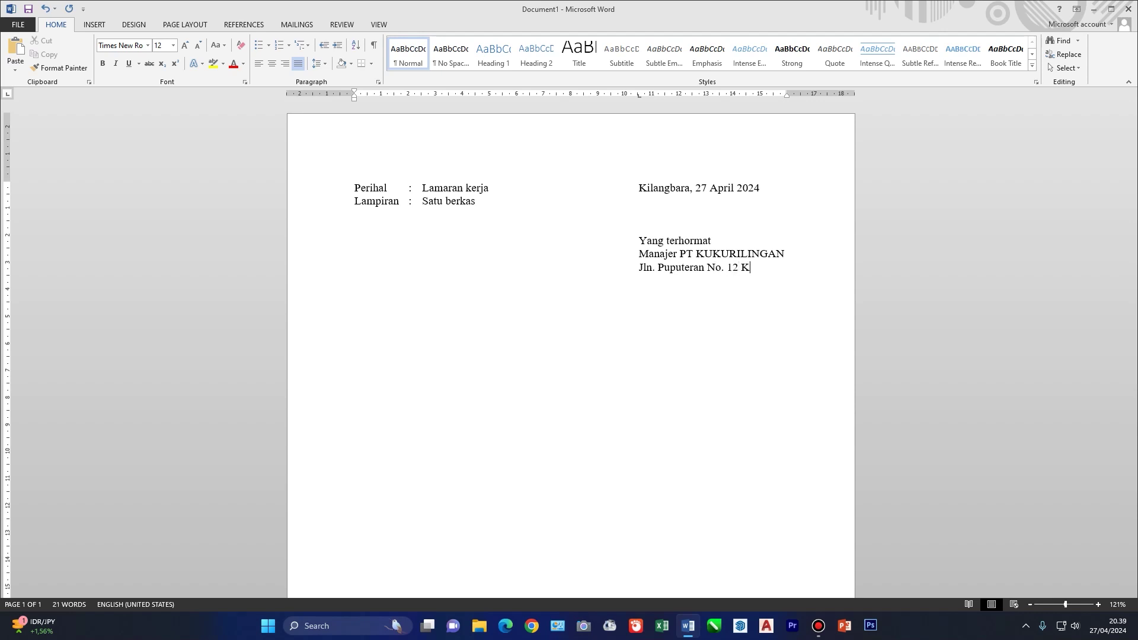
pyautogui.write('ota Kilangbara')
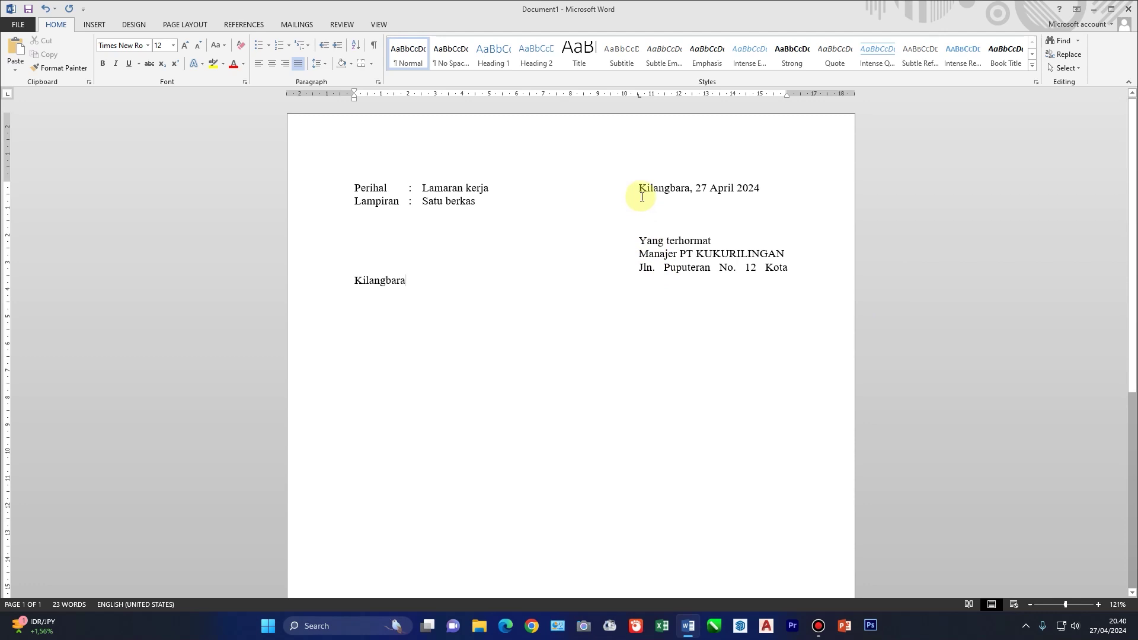
# - Shift the tab stop of the date and all recipient lines to about 9,5 cm to fit the address on one line
pyautogui.moveTo(637, 185); pyautogui.dragTo(649, 280)
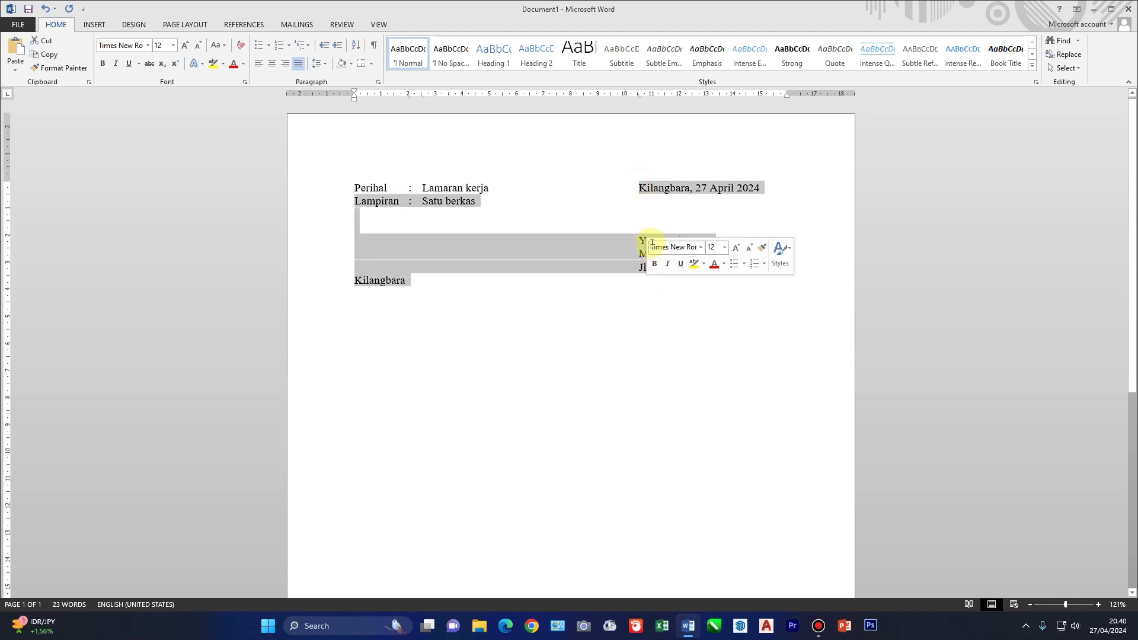
pyautogui.moveTo(638, 97); pyautogui.dragTo(613, 98)
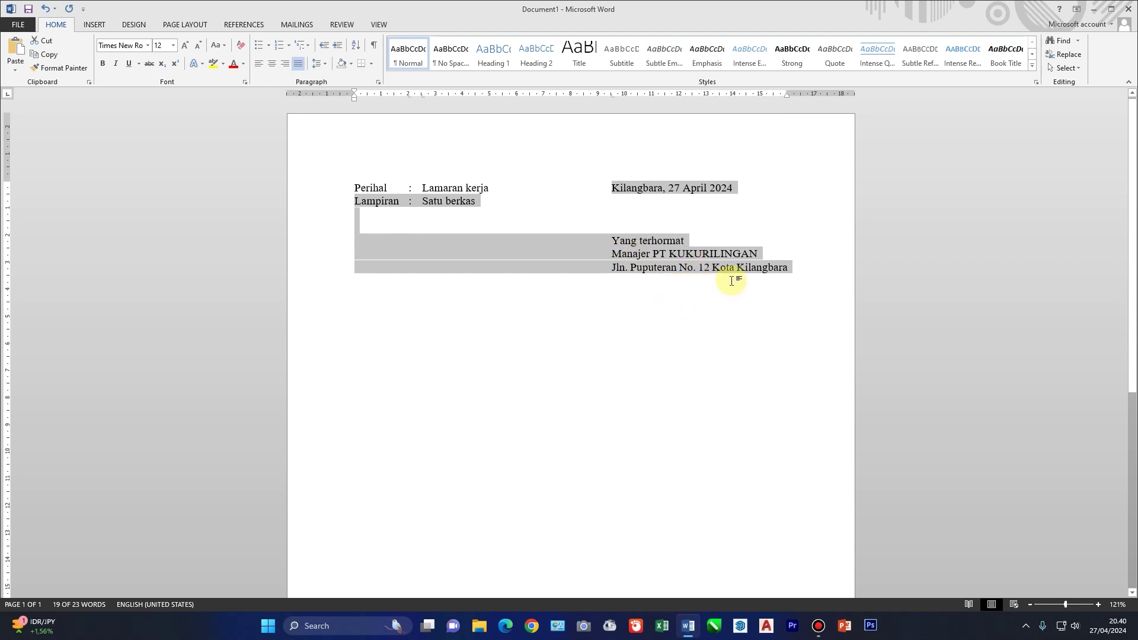
pyautogui.click(801, 270)
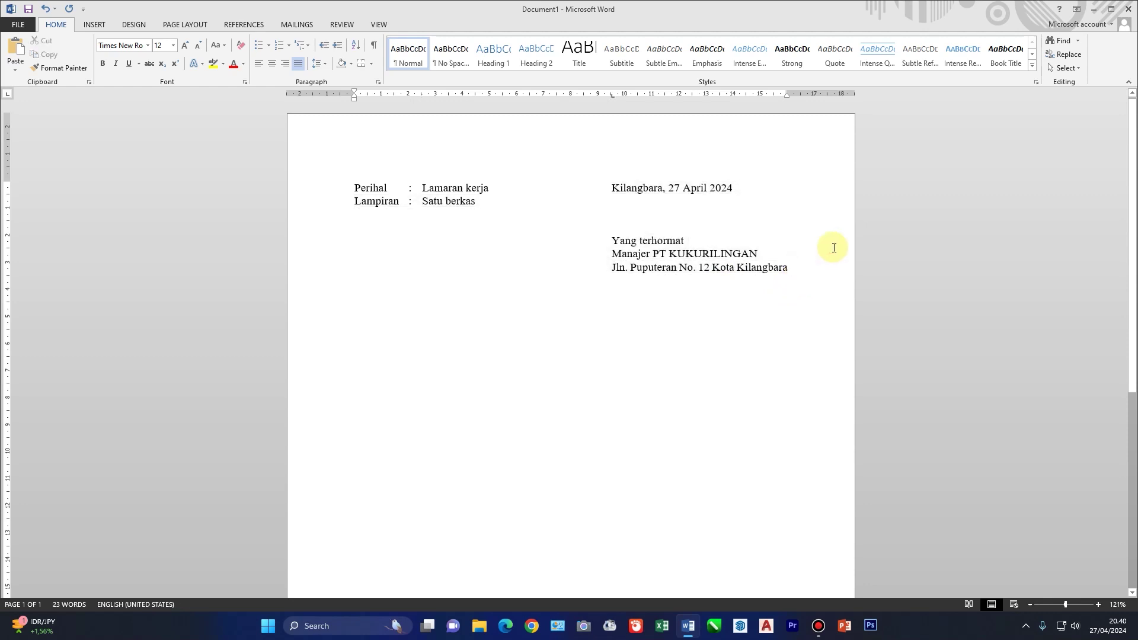
# - Remove the tab stop from the new line below the address, leave blank lines, and enter the salutation "Dengan hormat,"
pyautogui.press('Return')
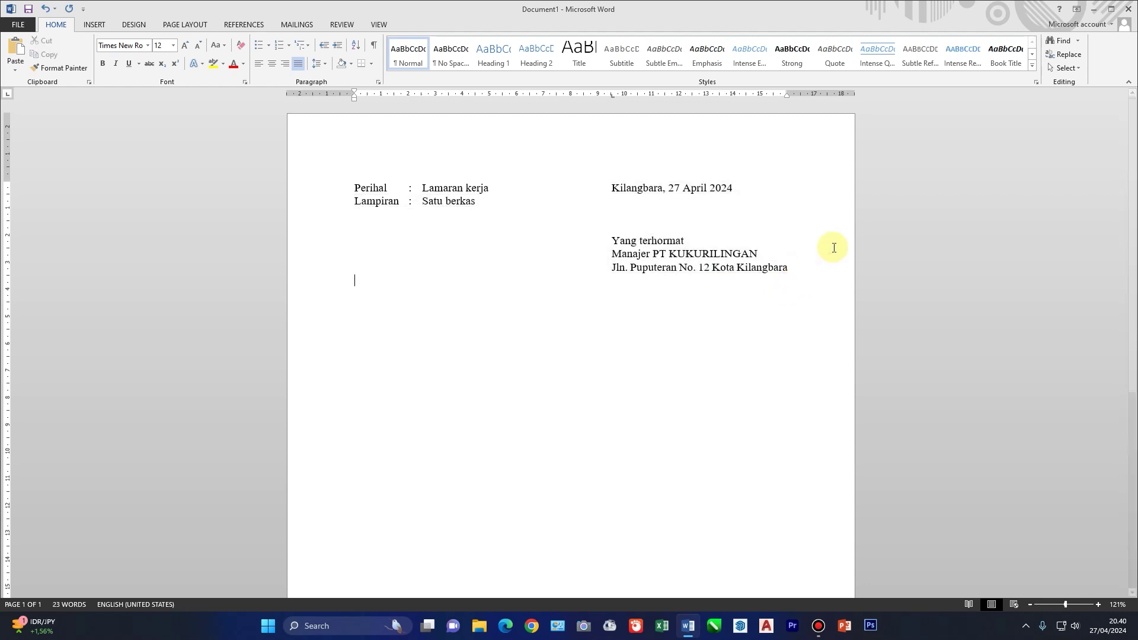
pyautogui.click(613, 95)
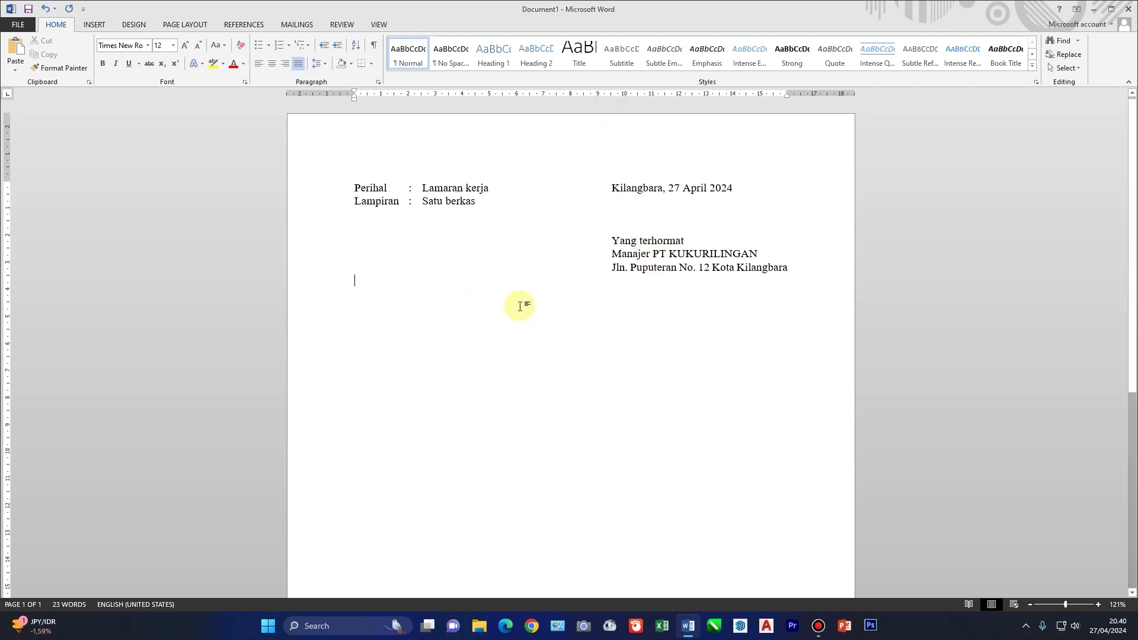
pyautogui.press('Return')
pyautogui.press('Return')
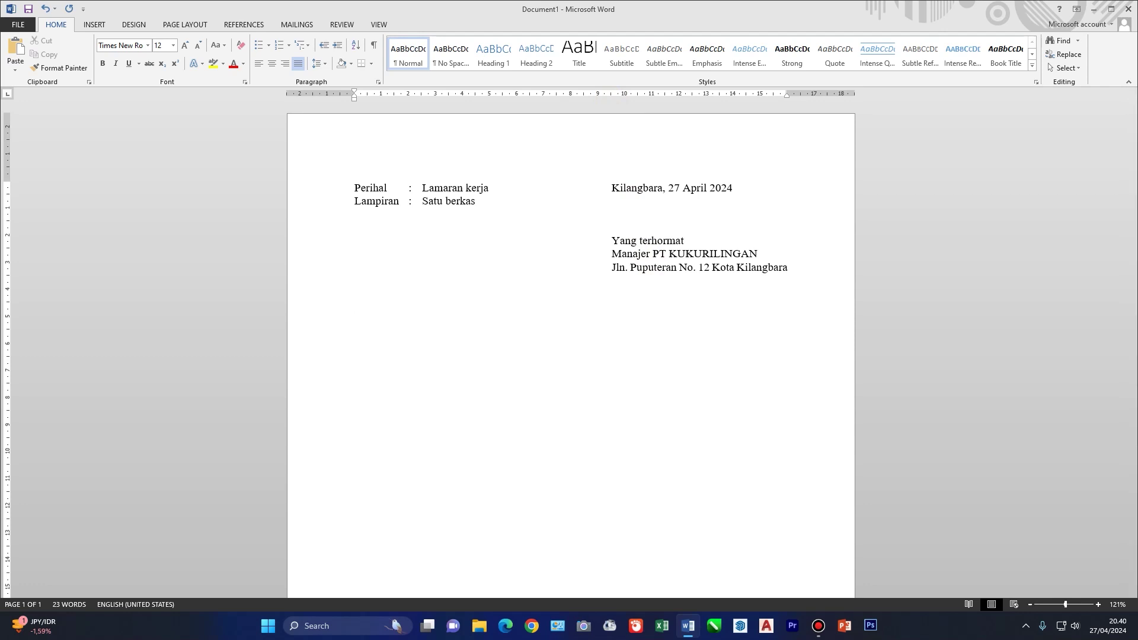
pyautogui.write('Dengan hormat,')
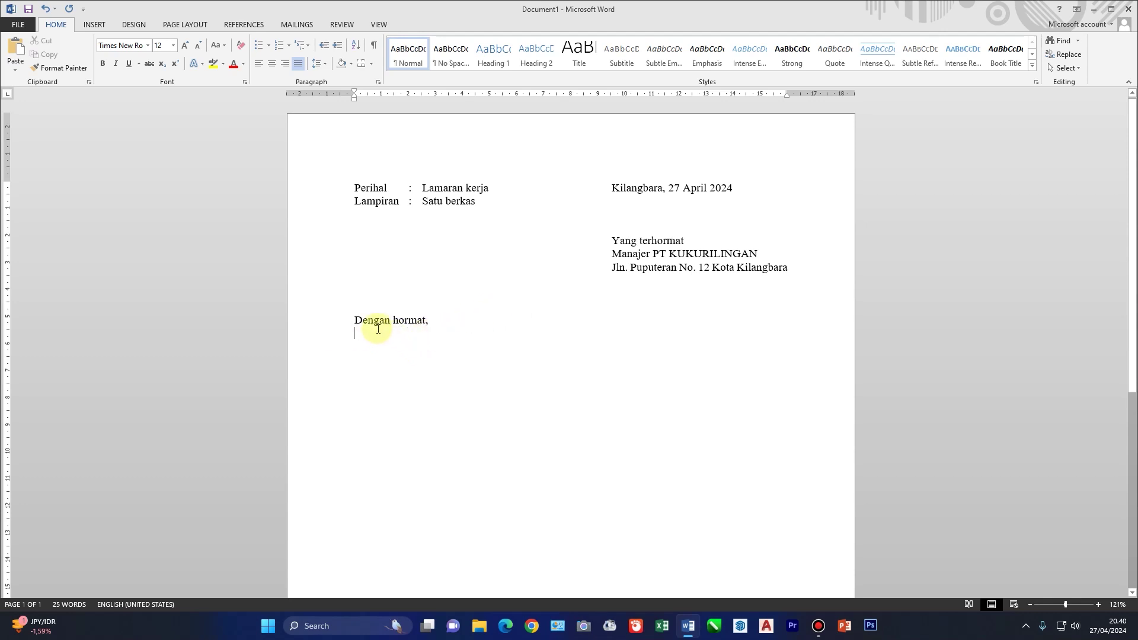
# - Set a first-line indent of about 1,25 cm below the salutation and write the opening paragraph starting "Saya berminat sekali bekerja di PT KUKURILINGAN."
pyautogui.click(348, 343)
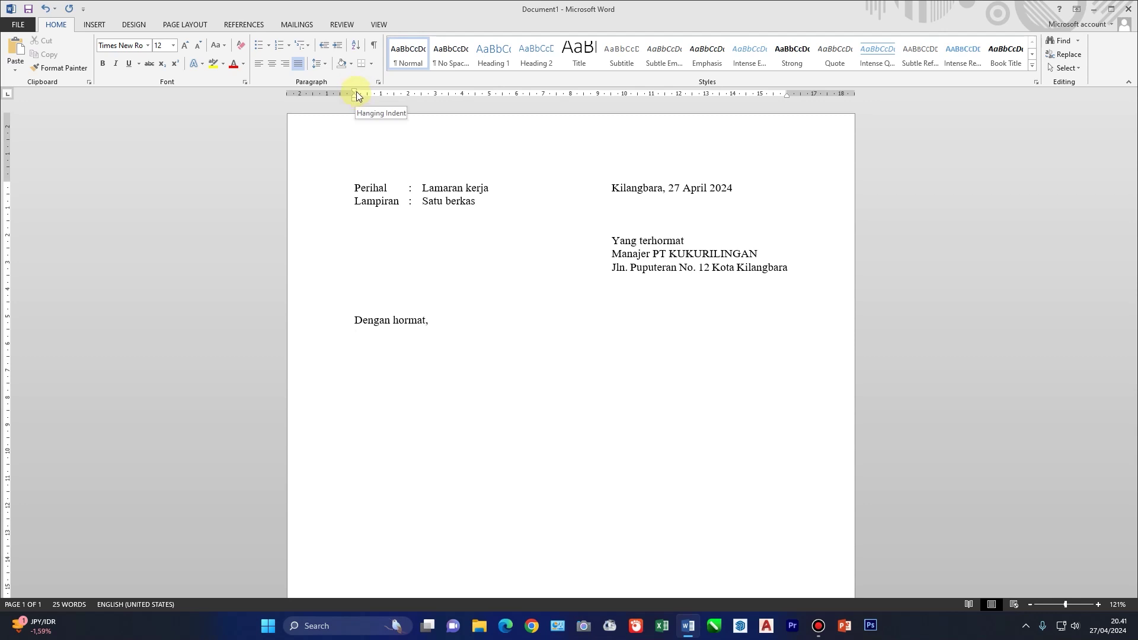
pyautogui.moveTo(357, 90); pyautogui.dragTo(382, 93)
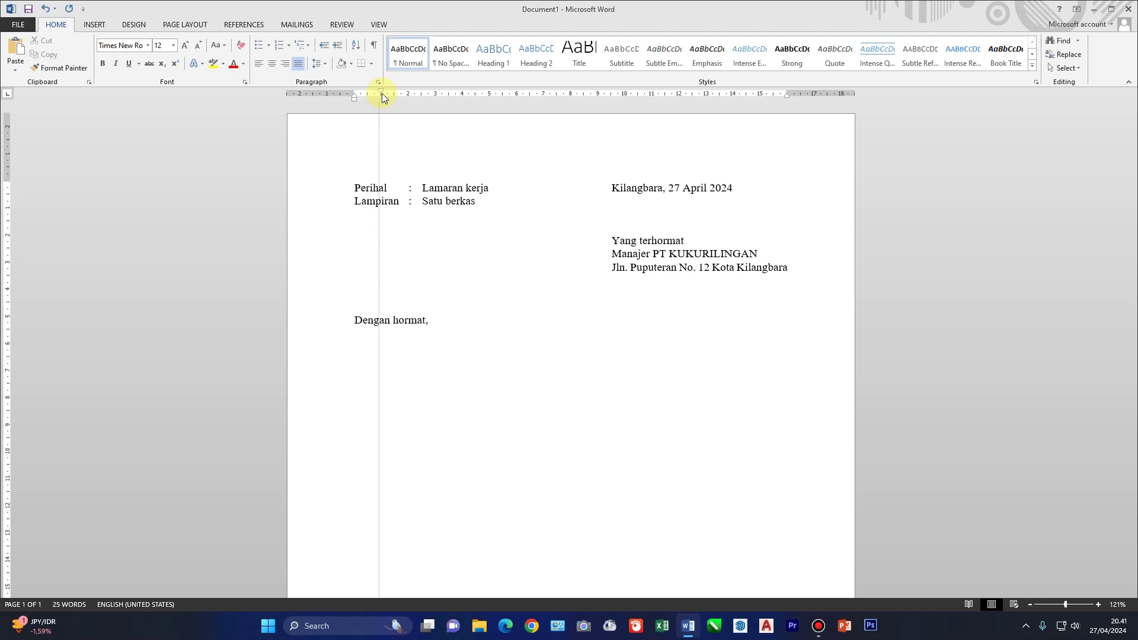
pyautogui.moveTo(382, 93); pyautogui.dragTo(386, 97)
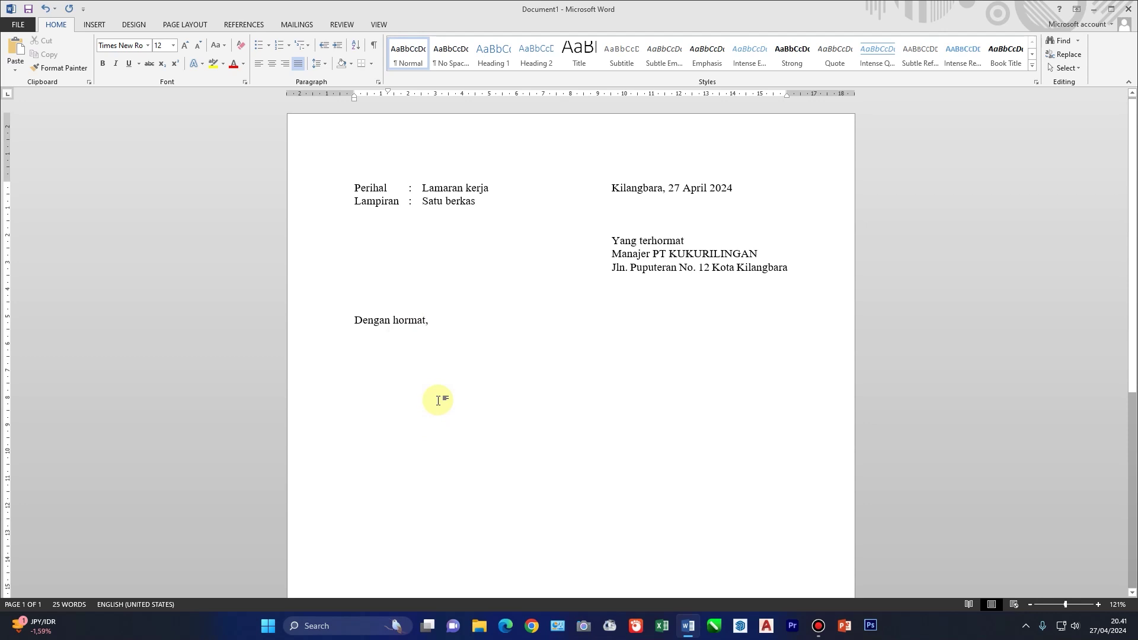
pyautogui.write('Saya berminat')
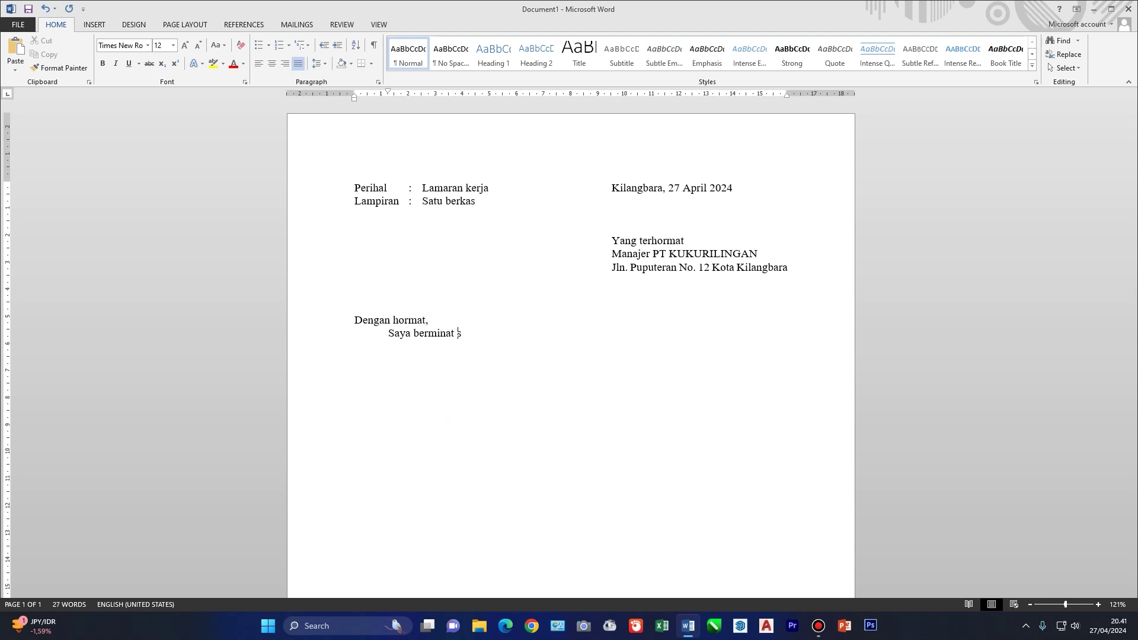
pyautogui.write(' sekali')
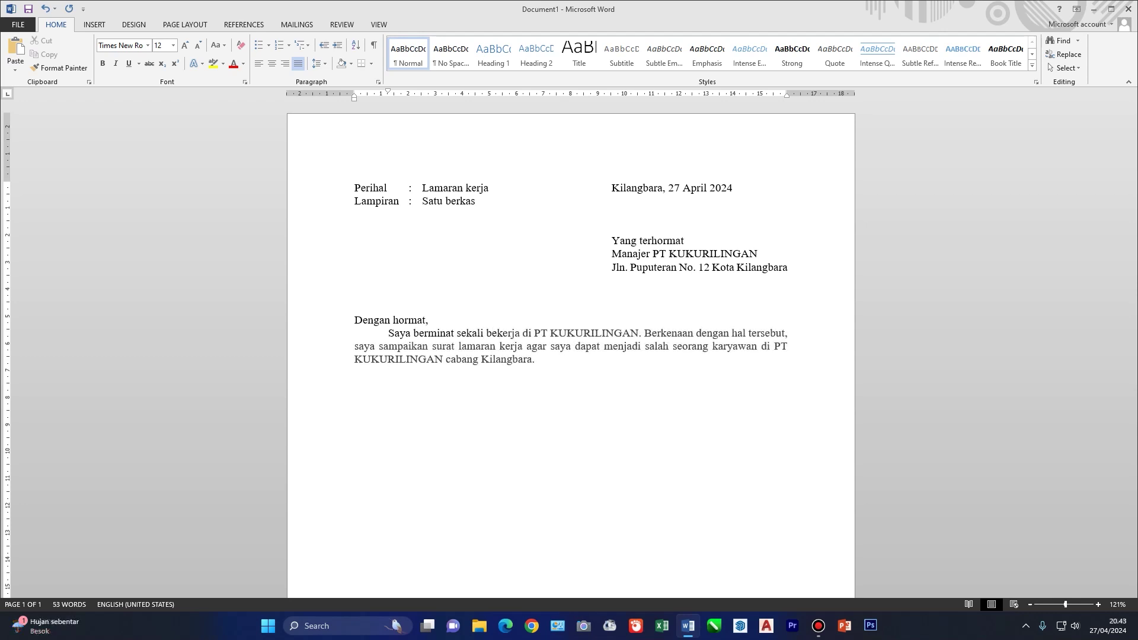
# - Write the second paragraph, "Saya adalah lulusan STIEK – Jurusan Perbankan tahun 1994", continuing with the management, operational practice and computer skills
pyautogui.write('Saya ad')
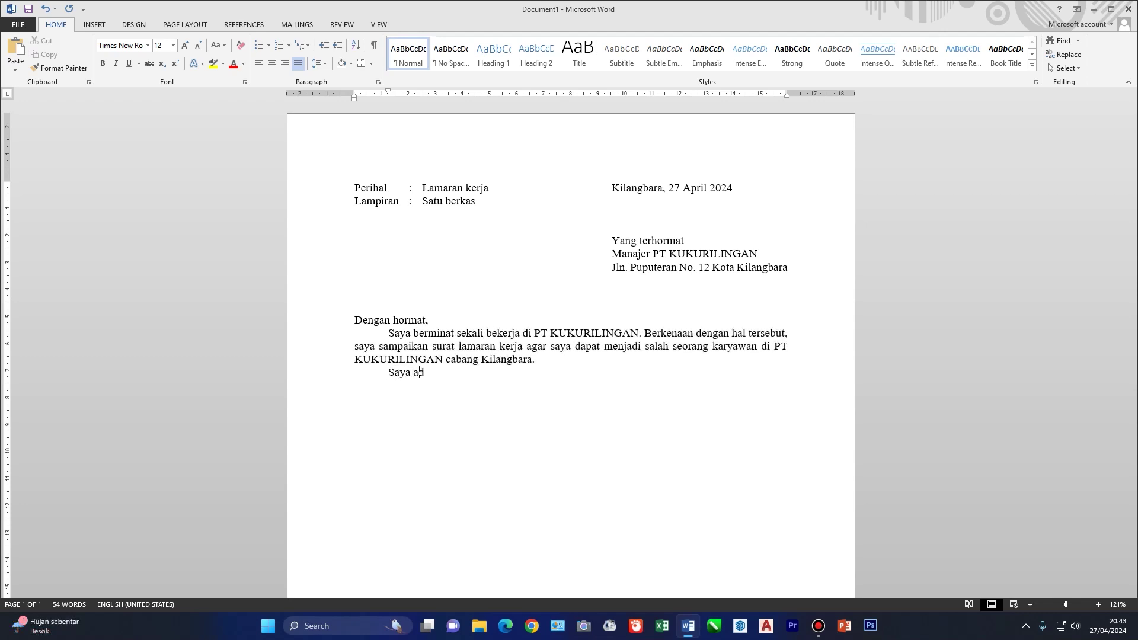
pyautogui.write('alah lulusan STIET')
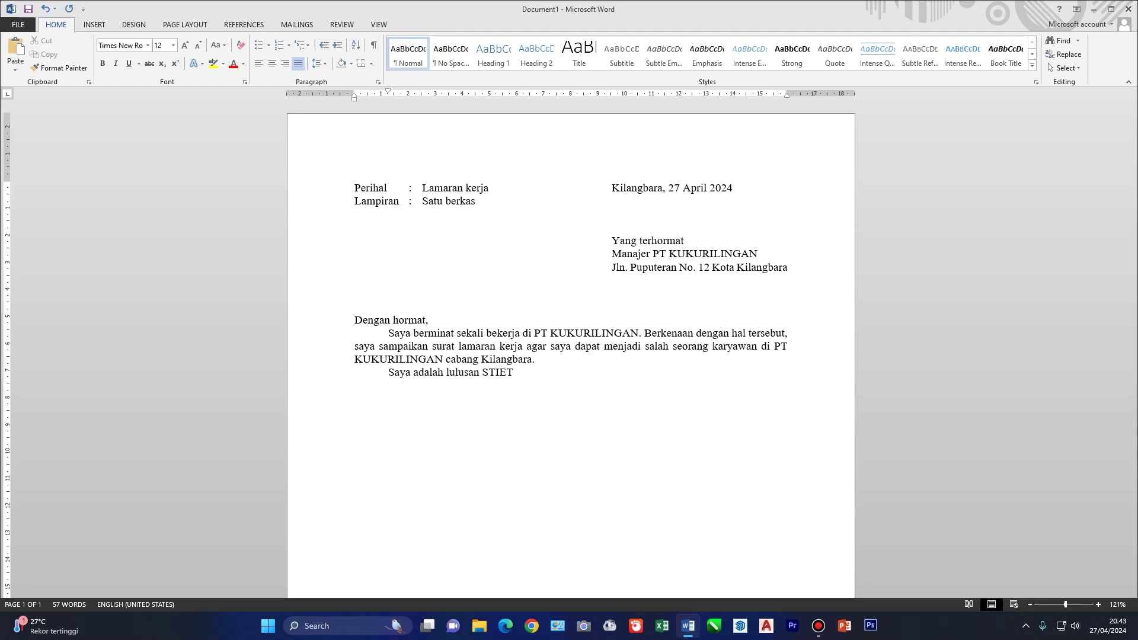
pyautogui.press('BackSpace')
pyautogui.write('K')
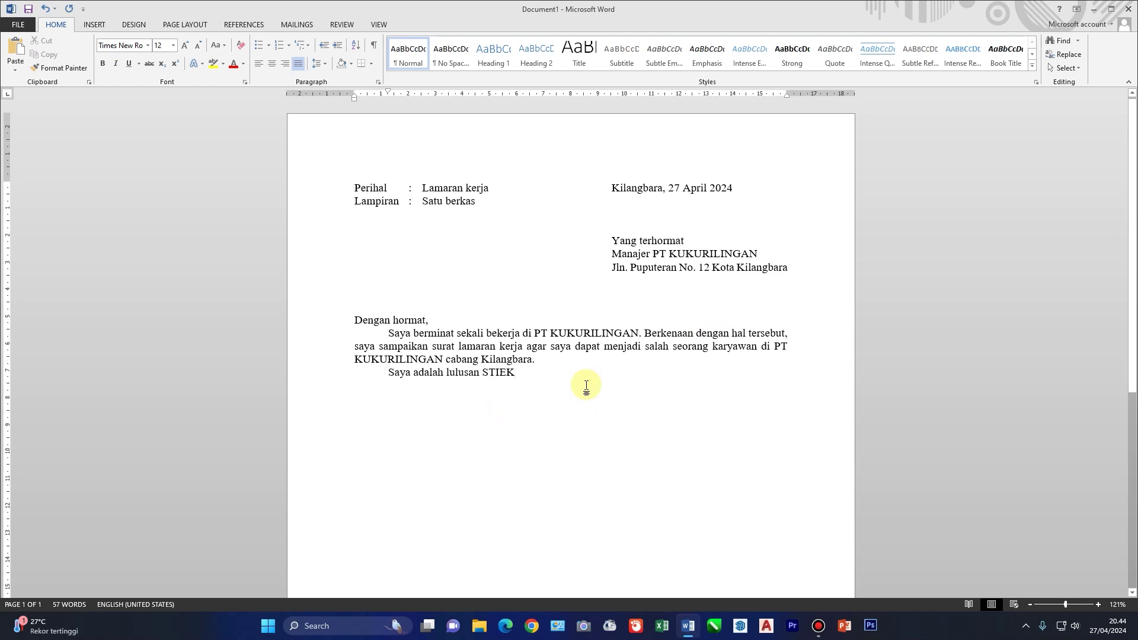
pyautogui.write('– Jurusan Perbankan tahun 1994. Selain predikat')
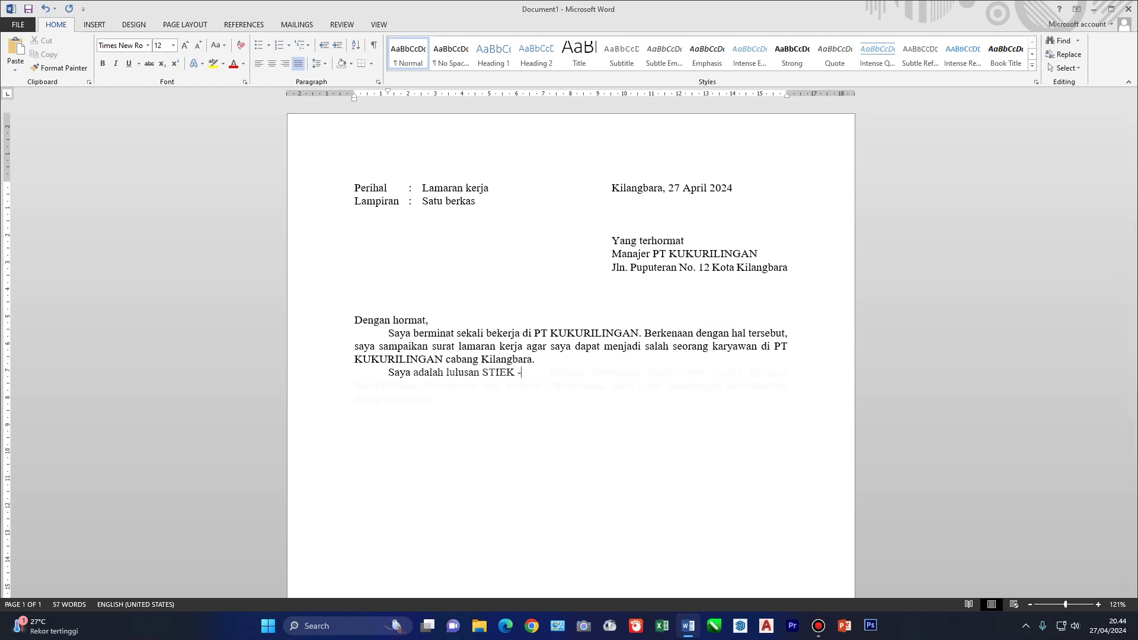
pyautogui.write(' Keterampilan Manajemen dan Praktek Operasional, saya juga mempunyai keterampilan mengoperasikan komputer. ')
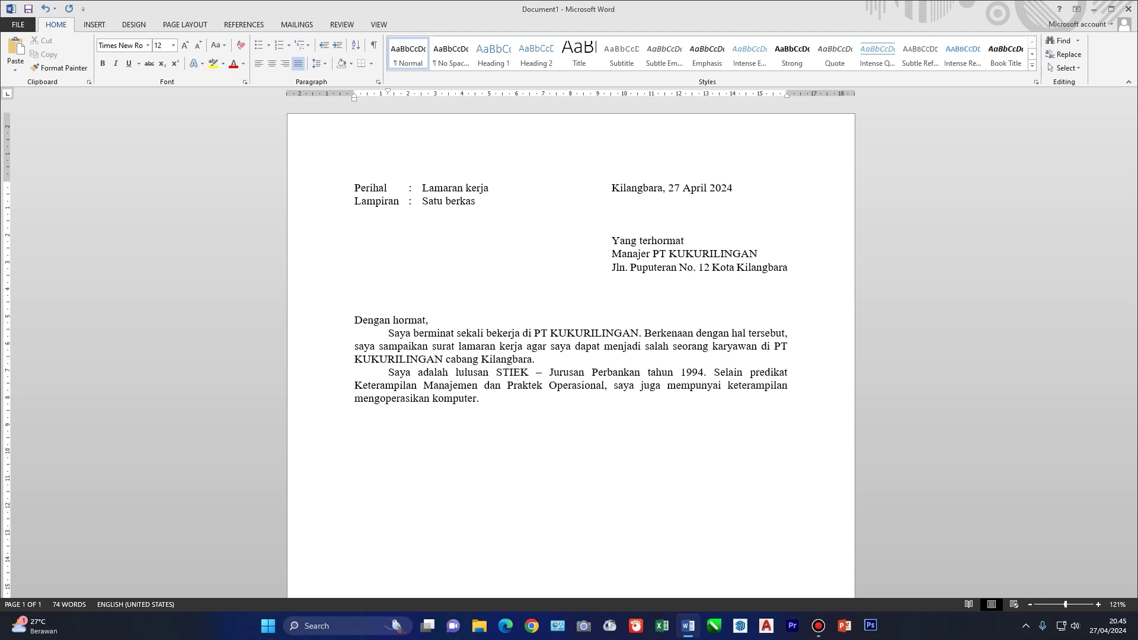
# - Write the third paragraph "Sebagai bahan pertimbangan dan kelengkapan psersyaratan bagi Bapak, bersama surat lamaran ini, saya lampirkan:" and start a new line
pyautogui.write('Seabai')
pyautogui.press('BackSpace')
pyautogui.press('BackSpace')
pyautogui.press('BackSpace')
pyautogui.write('bagai bahan pertimbangan dan kelengkapan psersyaratan bagi Bapak, bersama surat lamaran ini, saya l')
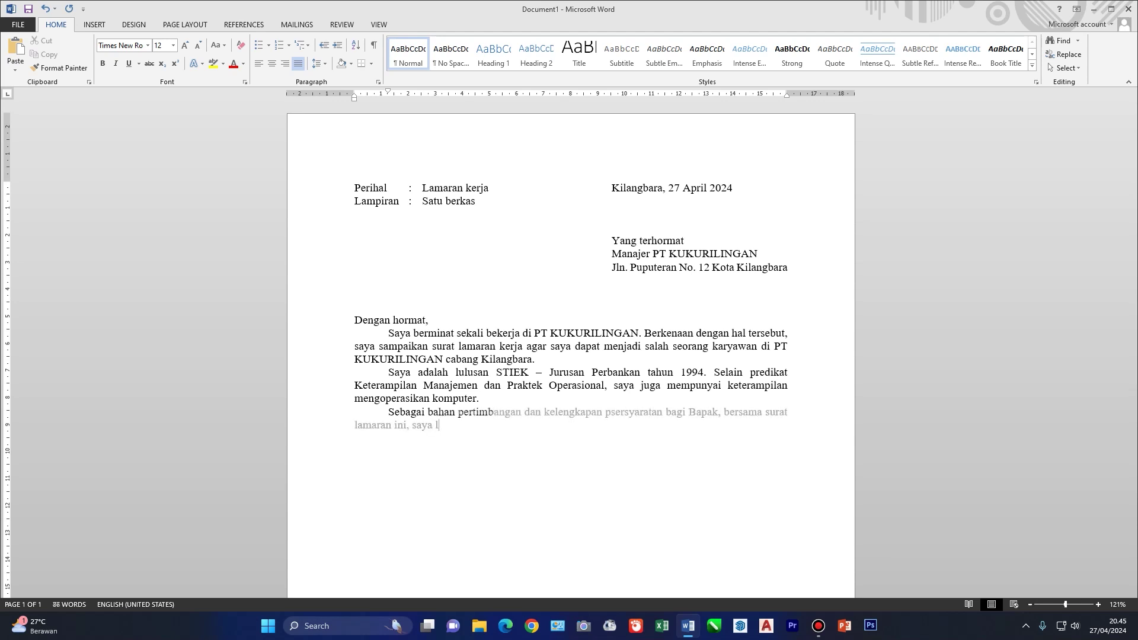
pyautogui.write('ampirkan:')
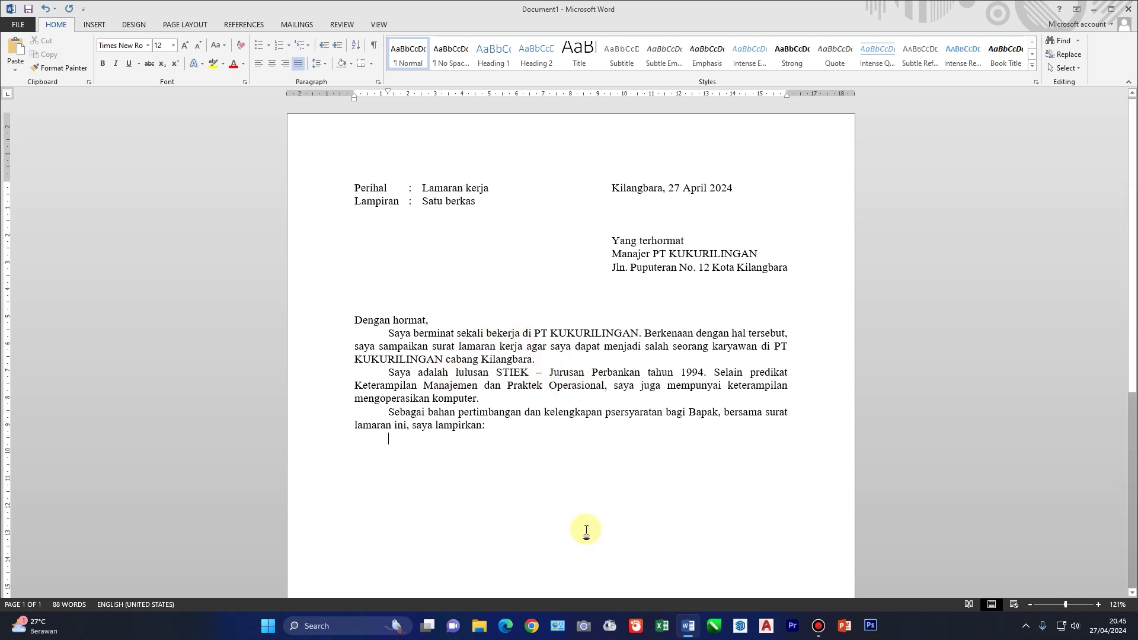
# - Start a numbered list in the 1. 2. 3. format on the line below "saya lampirkan:"
pyautogui.click(289, 46)
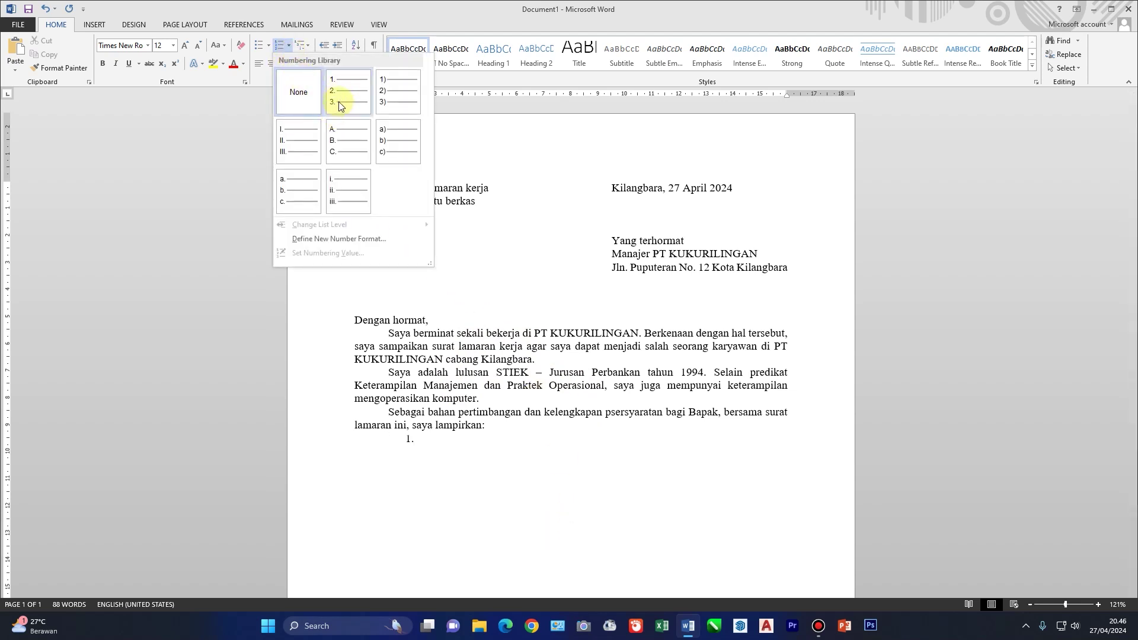
pyautogui.click(269, 46)
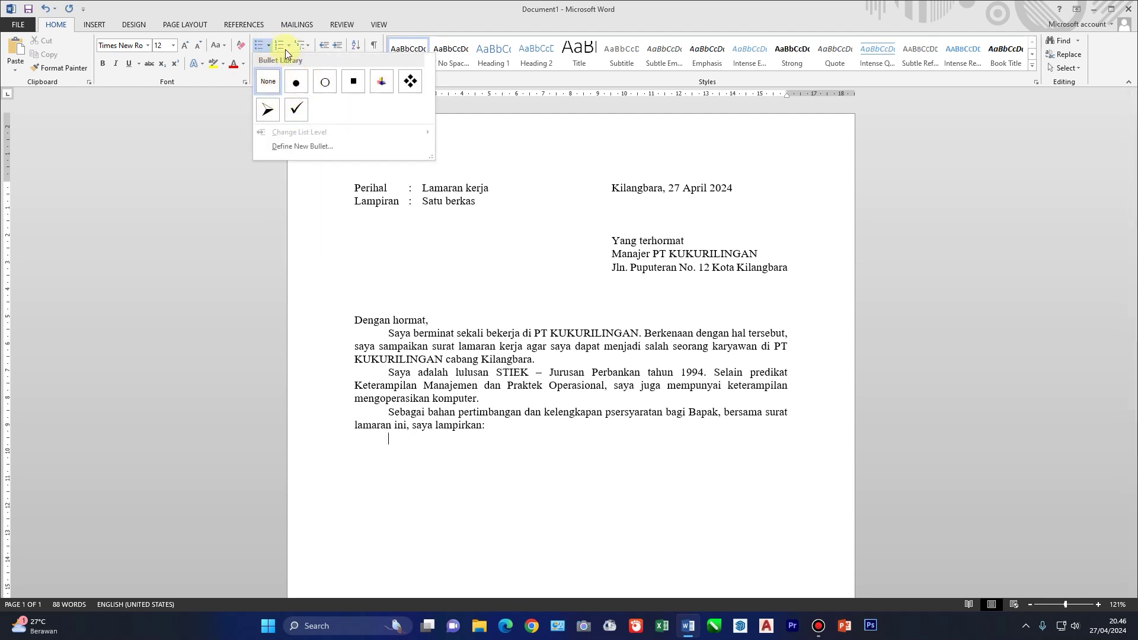
pyautogui.click(289, 46)
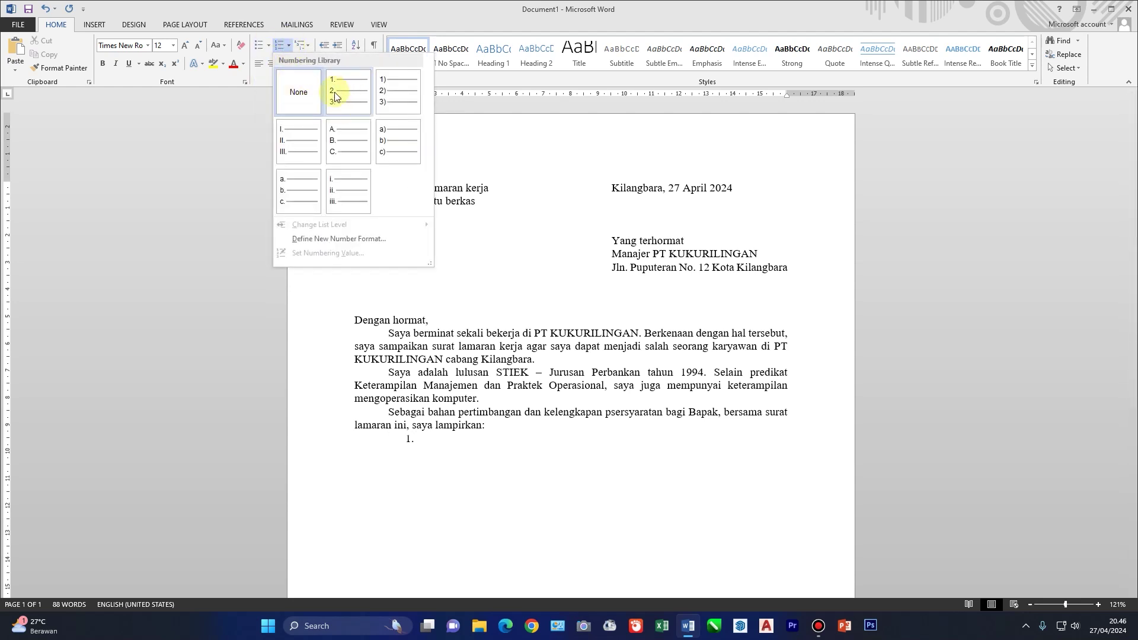
pyautogui.click(342, 96)
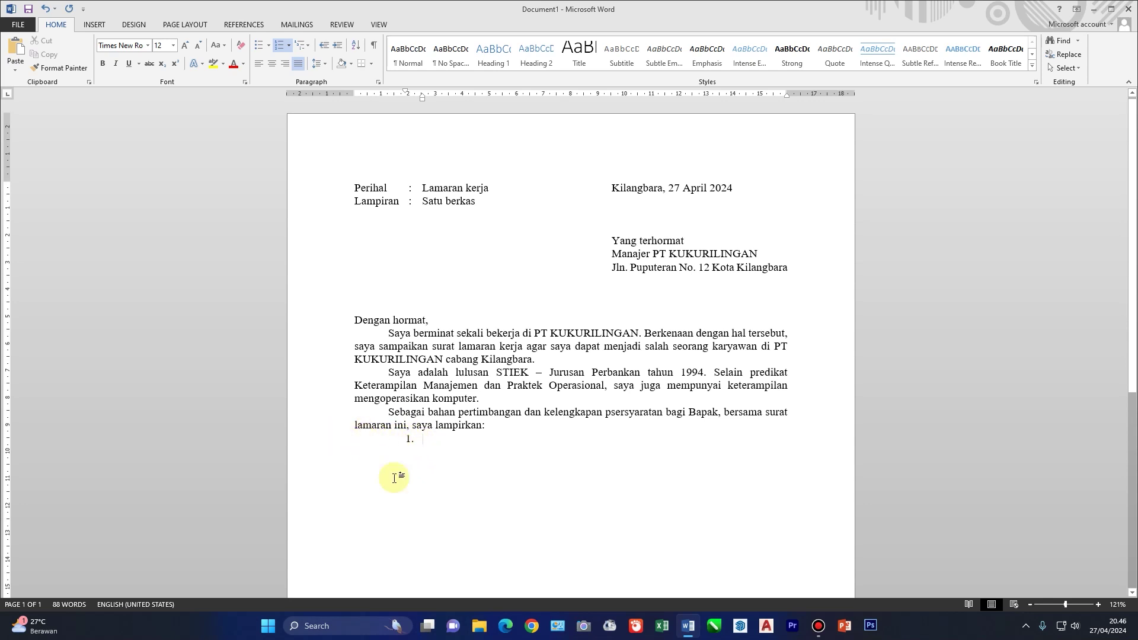
# - Outdent the numbered list to the page margin and enter "Daftar riwayat hidup", "Fotokopi ijazah", "Fotokopi KTP" and "Fotokopi sertifikat keterampilan komputer"
pyautogui.click(326, 51)
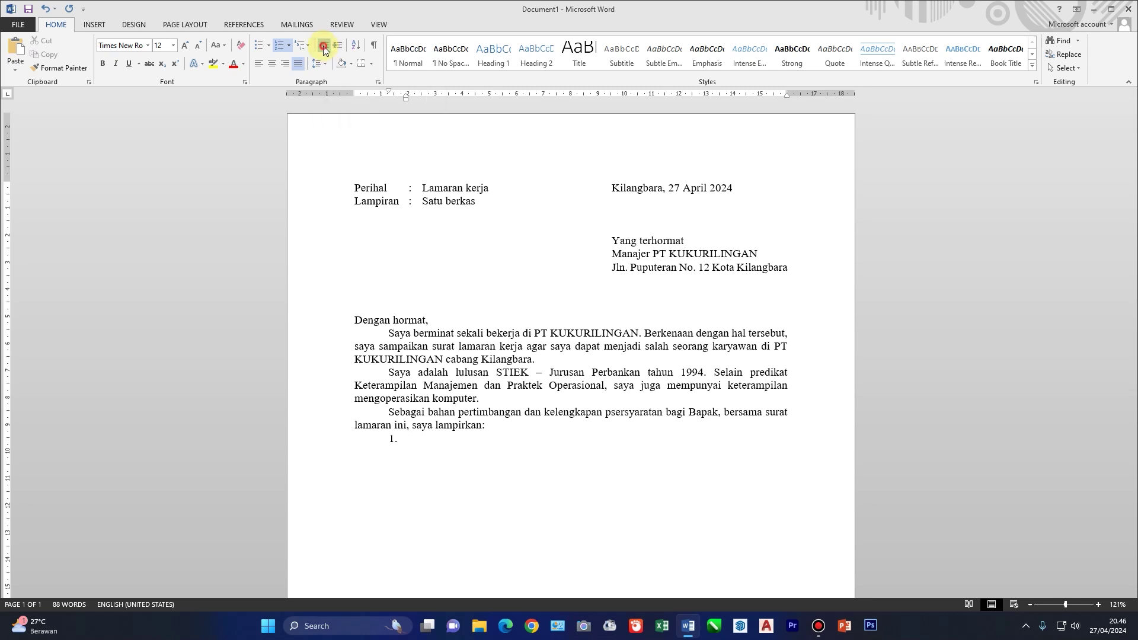
pyautogui.click(326, 51)
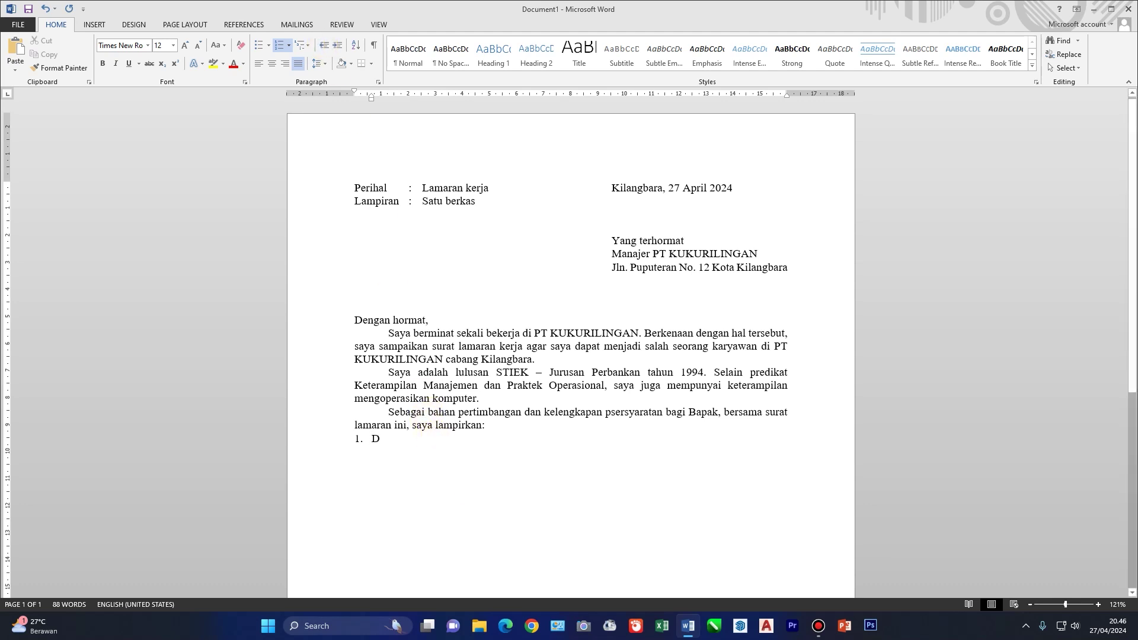
pyautogui.write('Daftar ri')
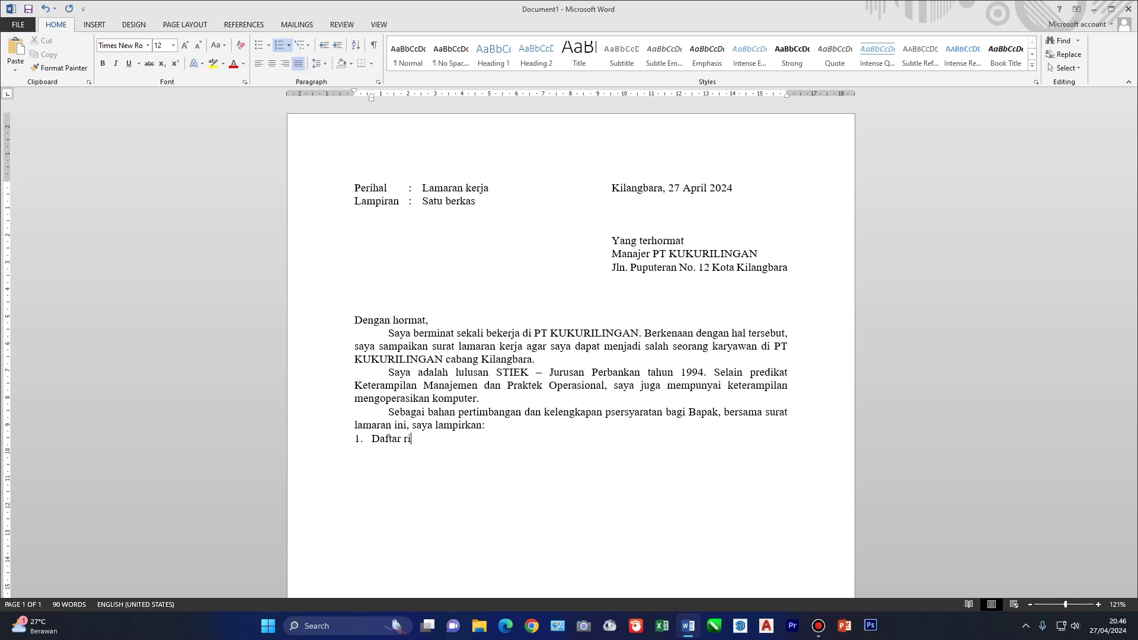
pyautogui.write('wayat hidup')
pyautogui.press('Return')
pyautogui.write('otokopi ijazah')
pyautogui.press('Return')
pyautogui.write('Fotokopi KTP')
pyautogui.press('Return')
pyautogui.write('Fotokopi sertifikat keterampi')
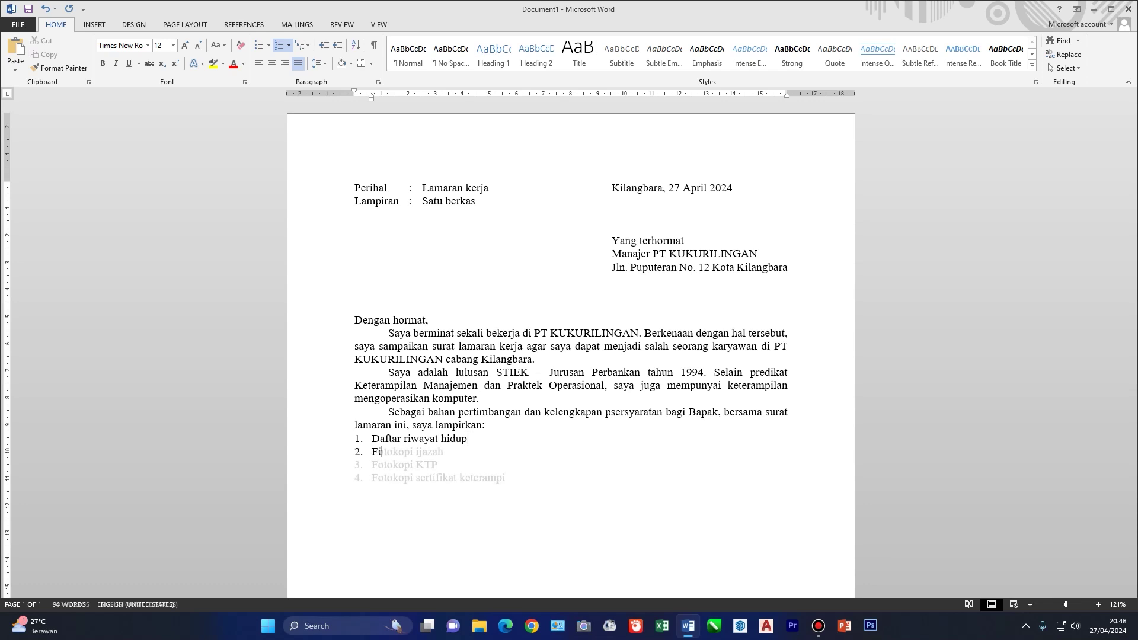
pyautogui.write('lan komputer')
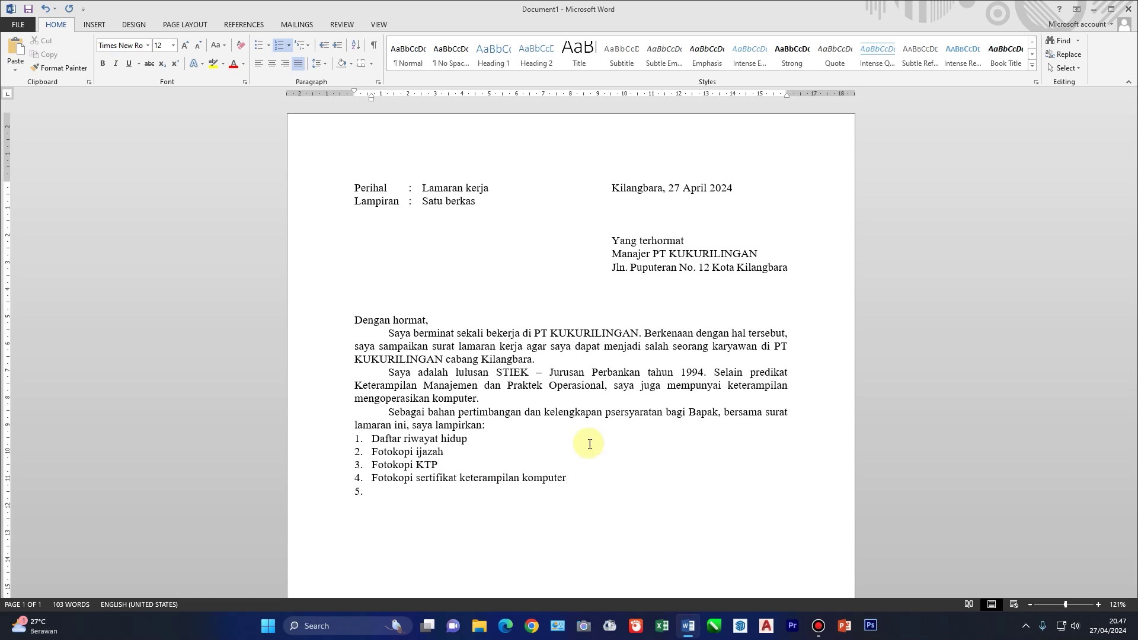
# - End the numbering after item 4 and, with a first-line indent of about 1,25 cm, write "Atas pertimbangan dan kesempatan yang diberikan oleh PT KUKURILINGAN"
pyautogui.click(280, 45)
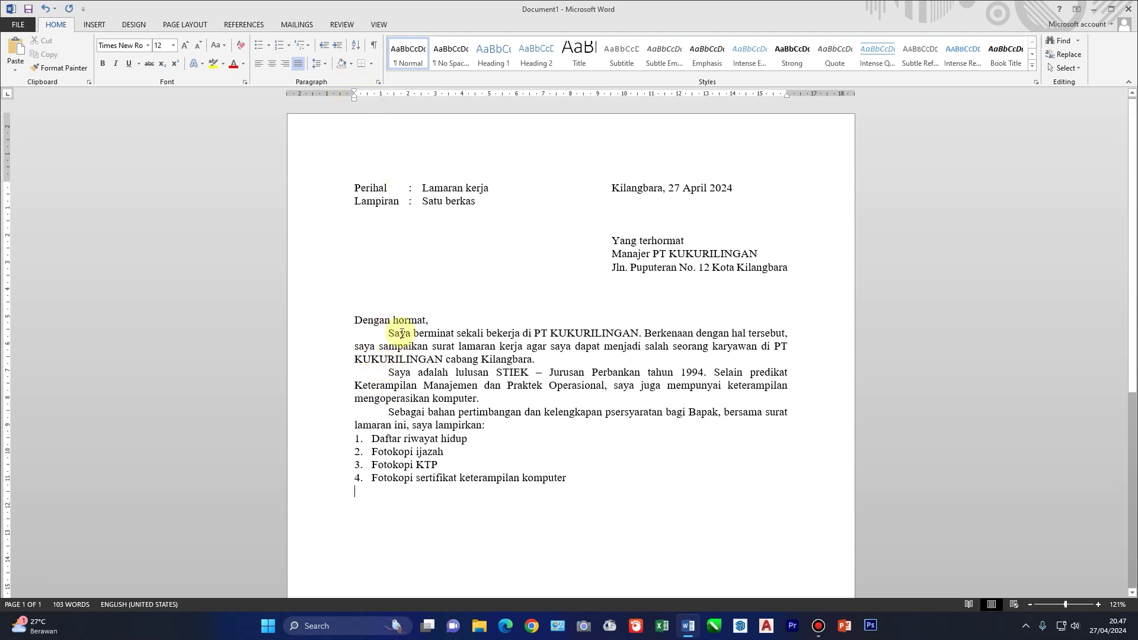
pyautogui.moveTo(355, 91); pyautogui.dragTo(389, 95)
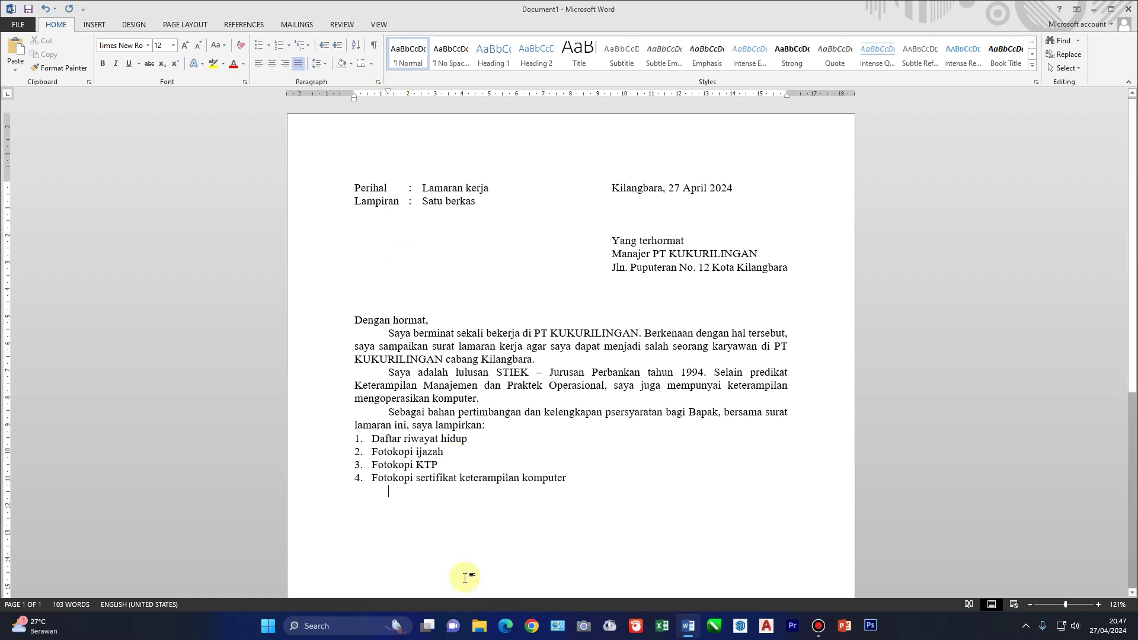
pyautogui.write('Atas')
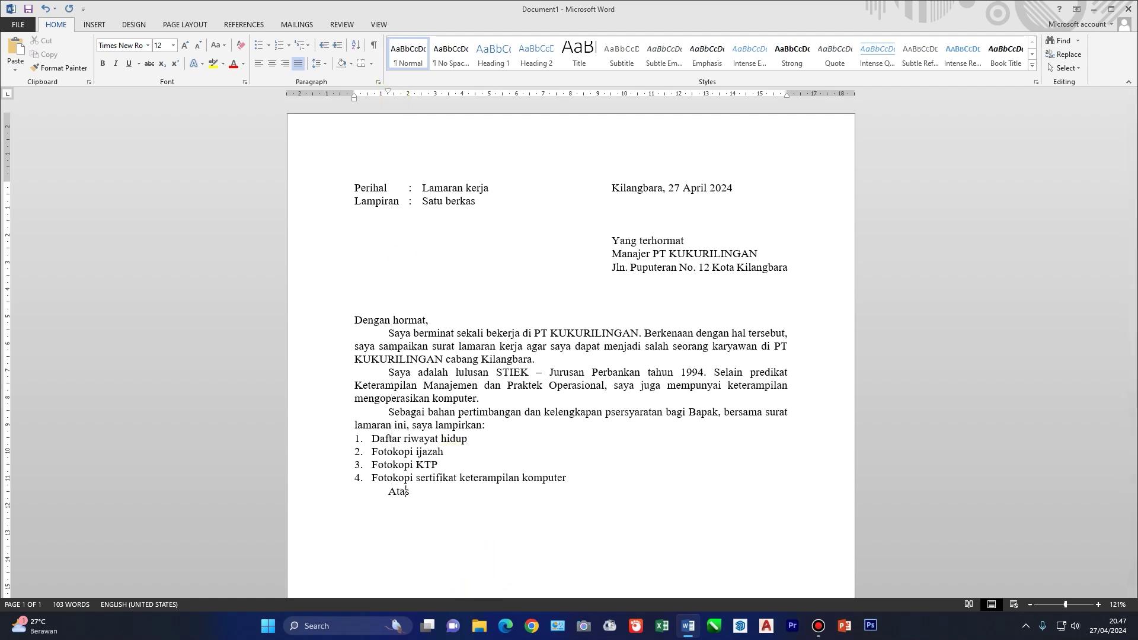
pyautogui.write(' pertimbangan dan kesempatan yang diberikan oleh PT KUKURILINGAN')
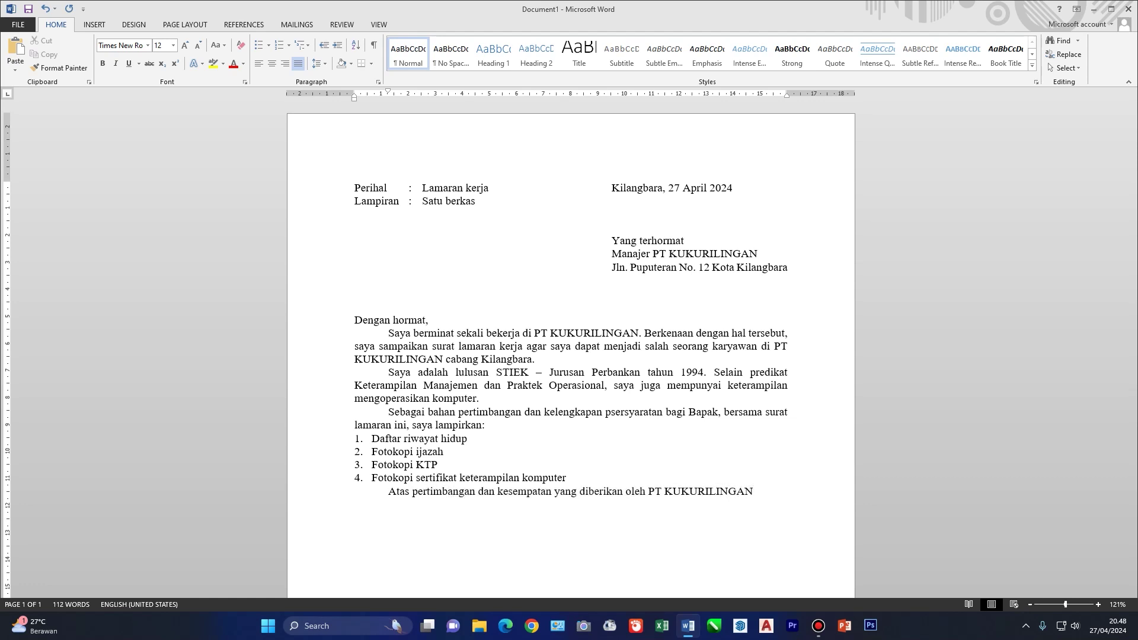
# - Add "KEPADA" after "PT KUKURILINGAN" in the closing paragraph and convert that word to lowercase
pyautogui.write(' KEPADA')
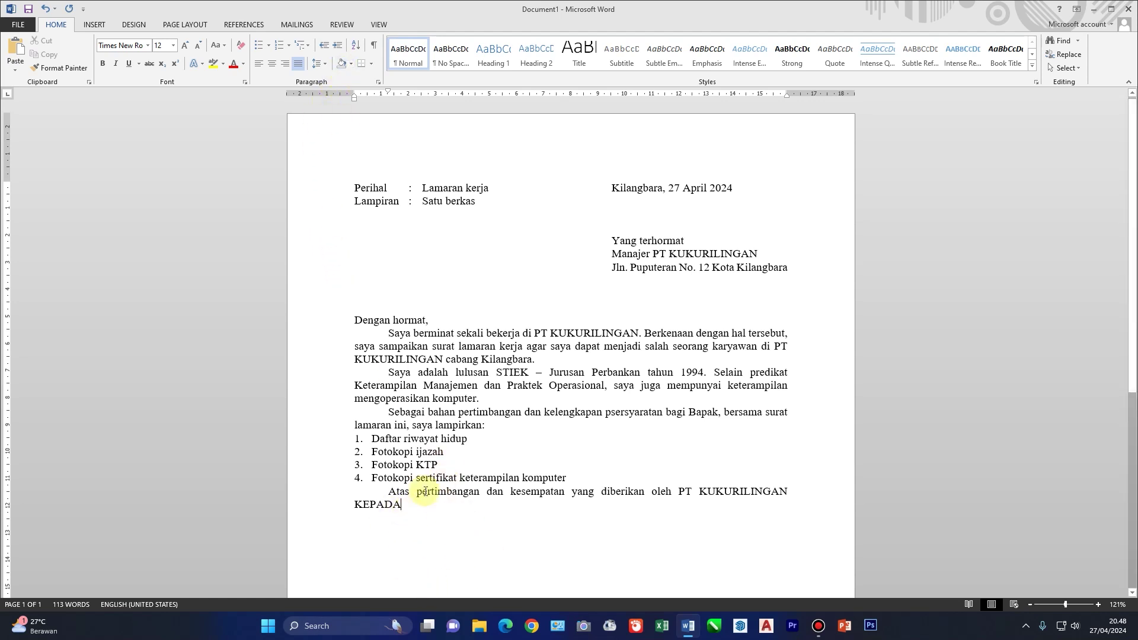
pyautogui.click(226, 48)
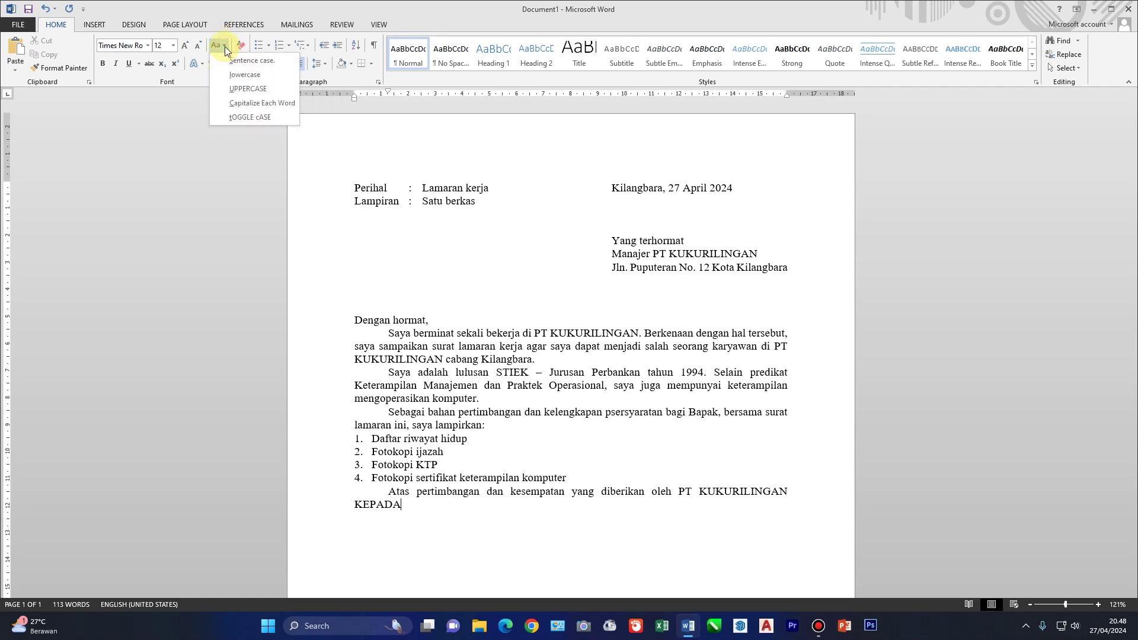
pyautogui.click(247, 74)
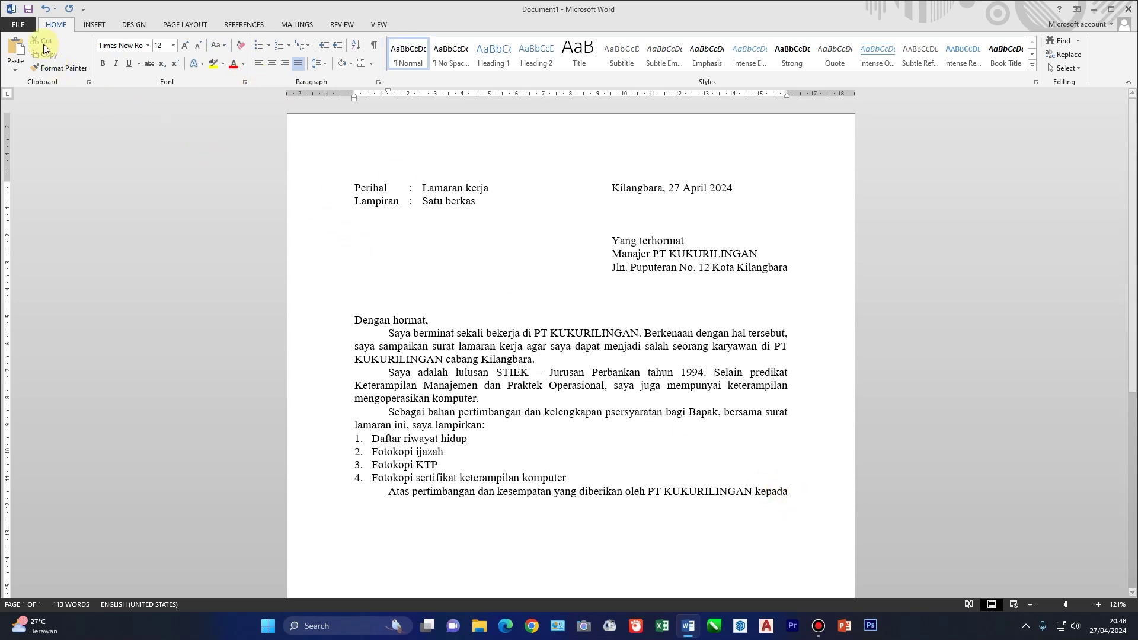
pyautogui.click(45, 10)
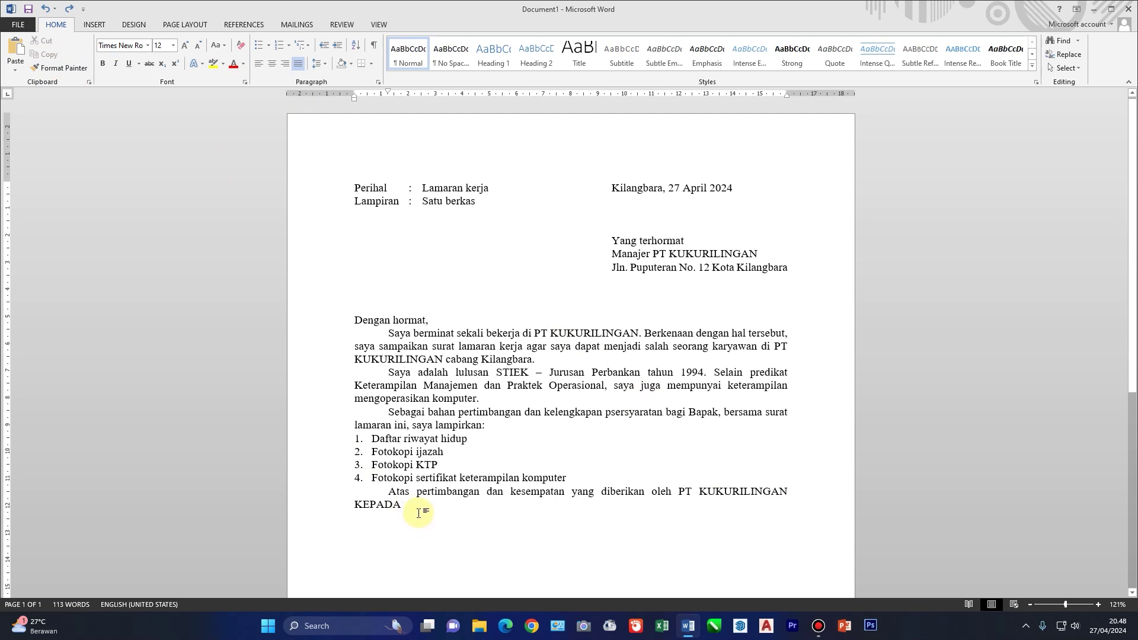
pyautogui.hotkey('ctrl', 'y')
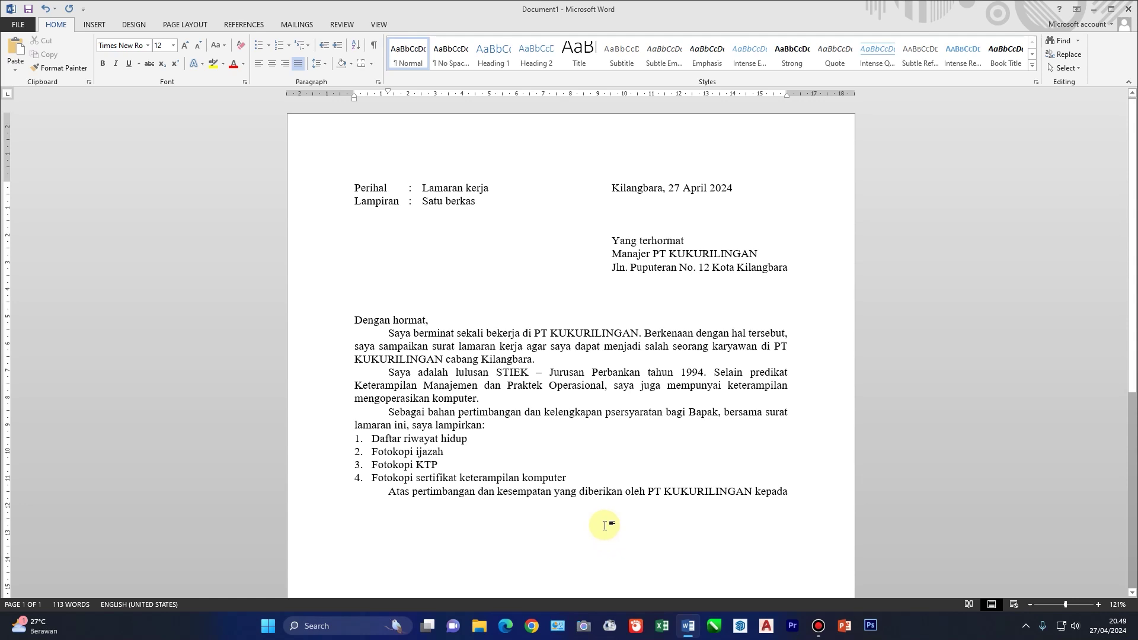
# - Finish the closing paragraph with "saya, sebelumnya saya ucapkan terima kasih." and reset the first-line indent to 0 on the empty line below
pyautogui.write('saya')
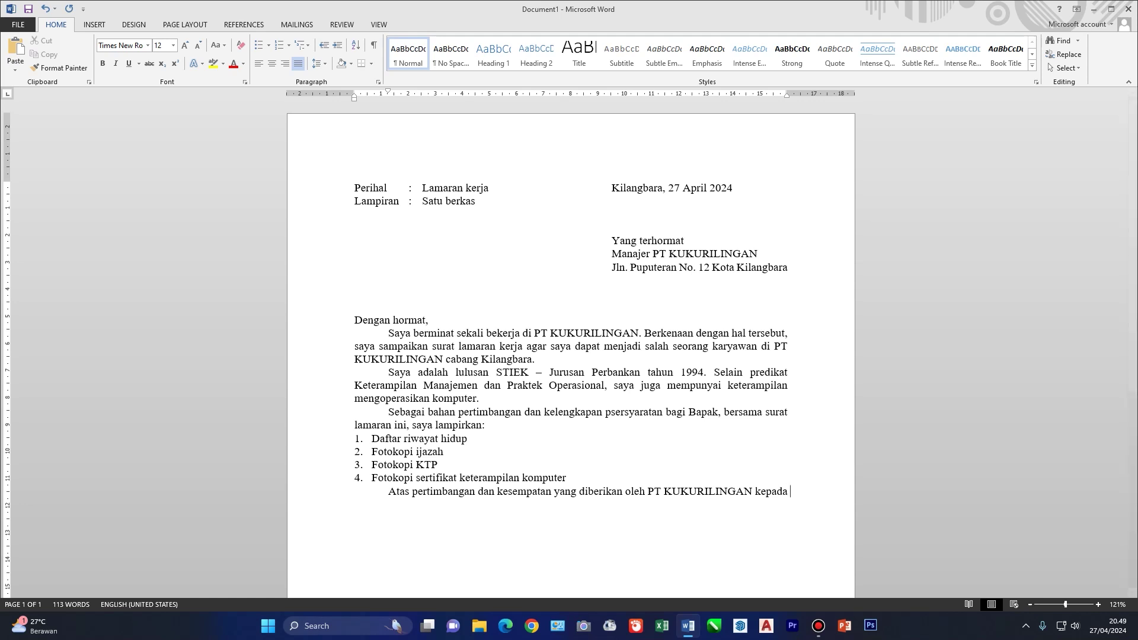
pyautogui.write(', sebelumnya saya ucapka')
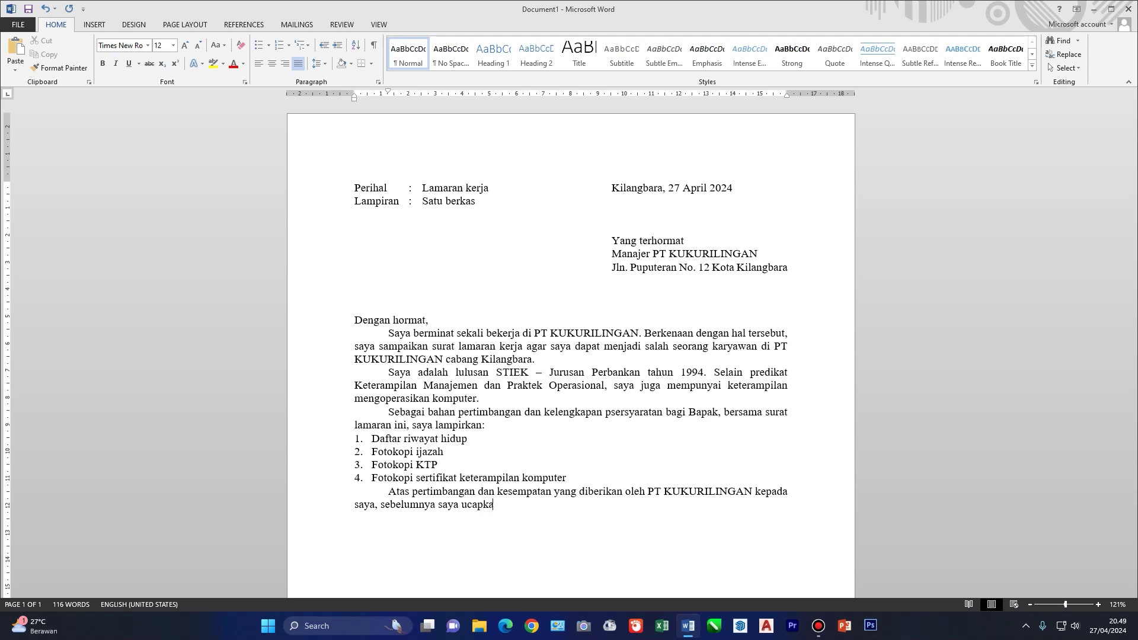
pyautogui.write('n terima kasih')
pyautogui.moveTo(389, 93); pyautogui.dragTo(356, 95)
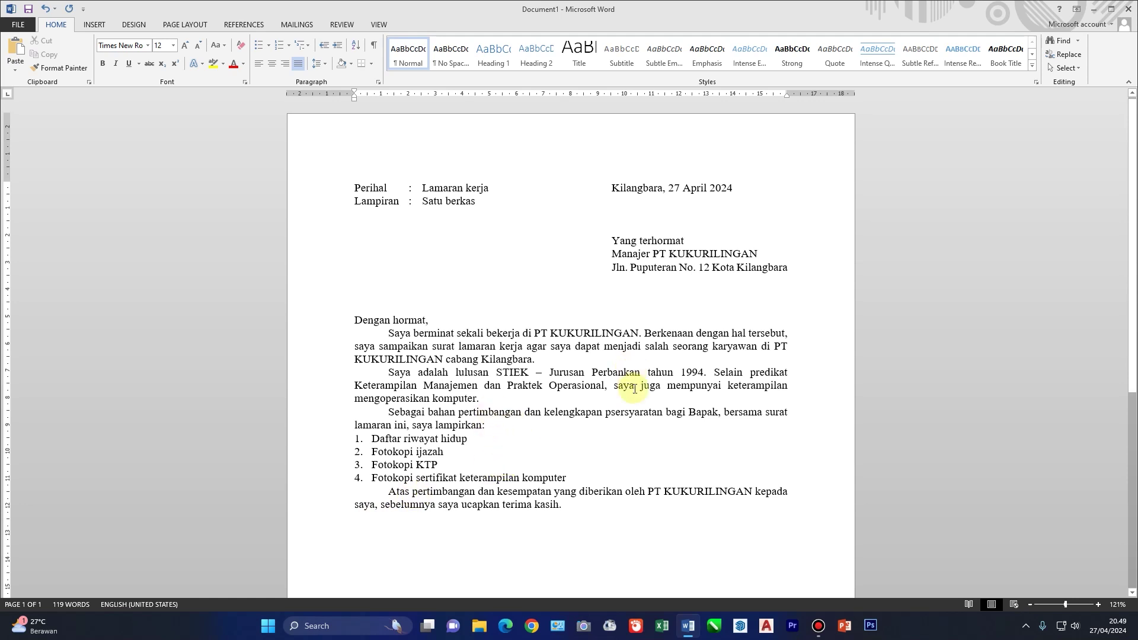
# - Examine the tab stop that aligns the recipient's address block and compare it with the empty line below the closing paragraph
pyautogui.scroll(-3, 691, 500)
pyautogui.scroll(-3, 709, 421)
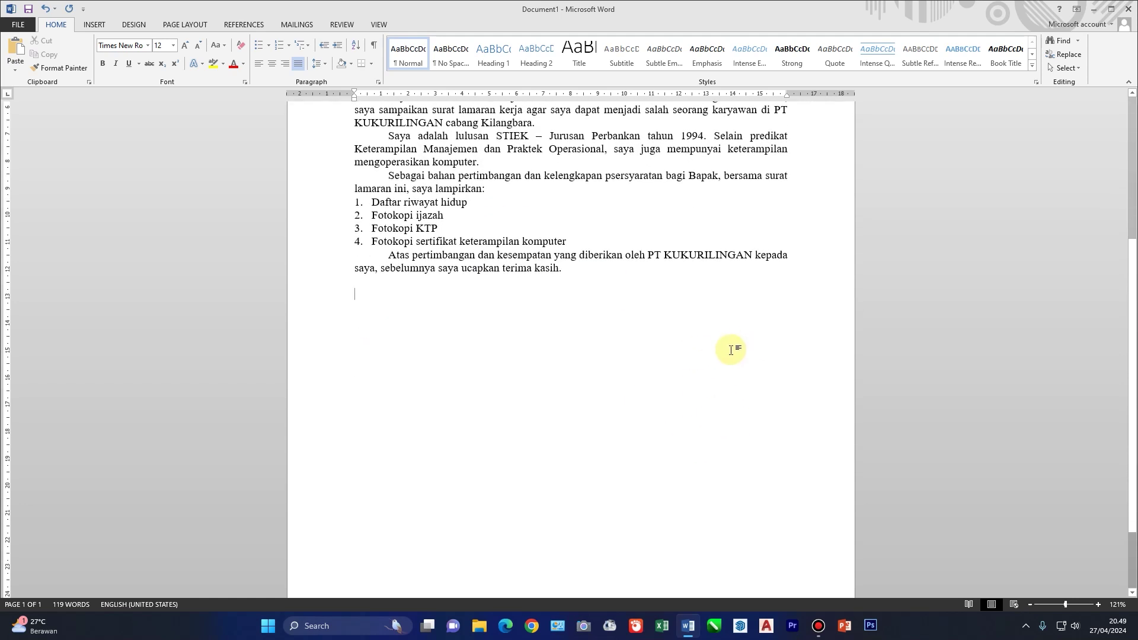
pyautogui.scroll(2, 676, 362)
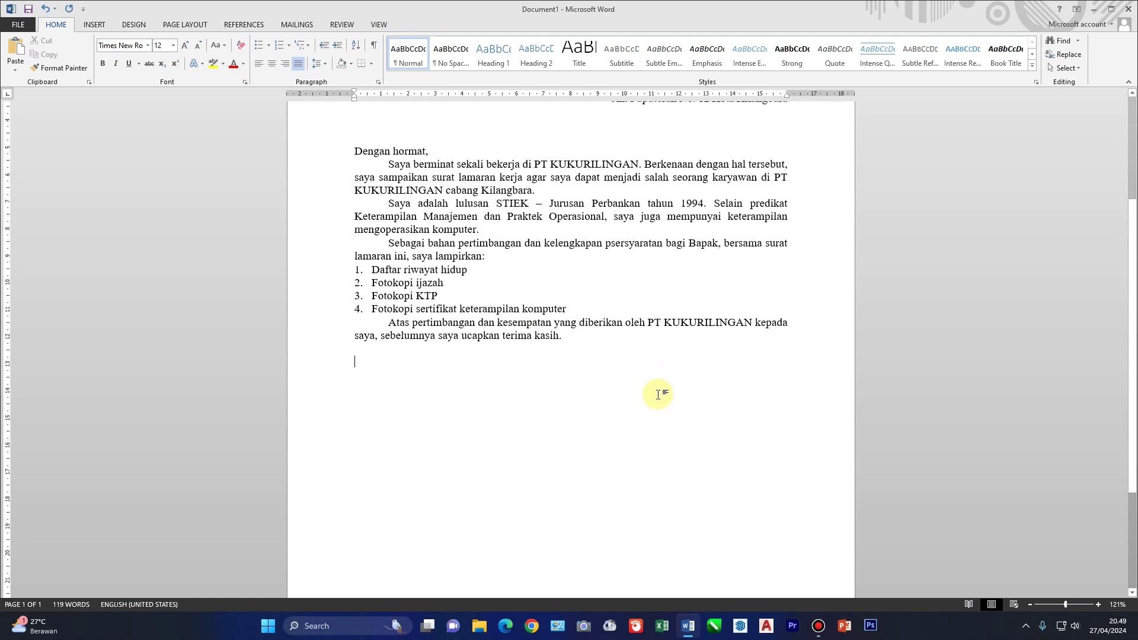
pyautogui.scroll(1, 675, 394)
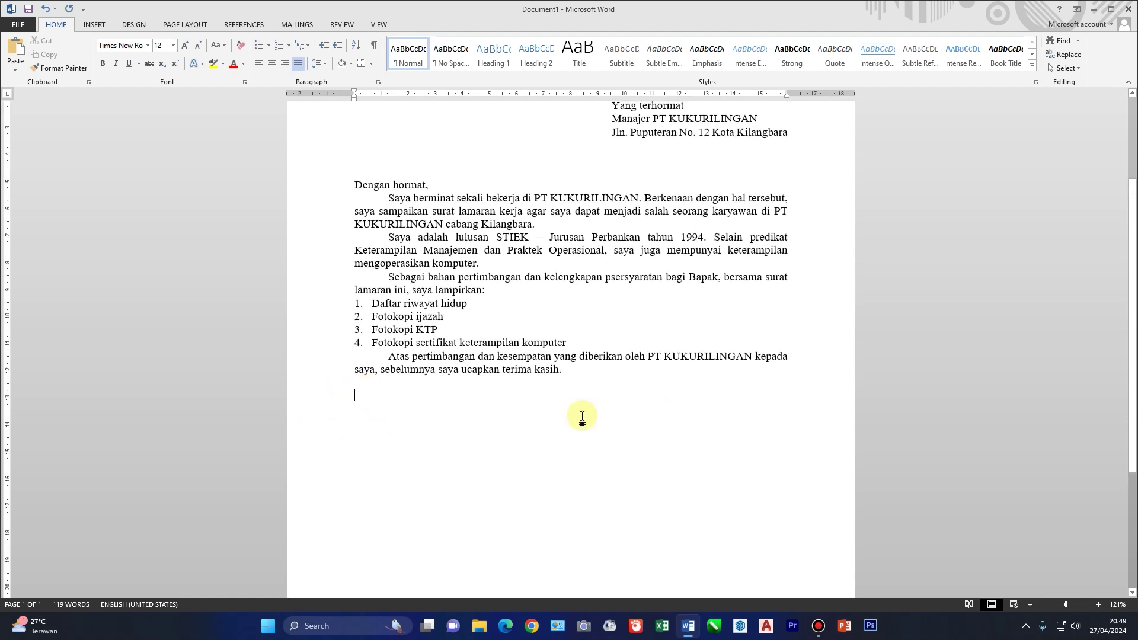
pyautogui.scroll(2, 699, 367)
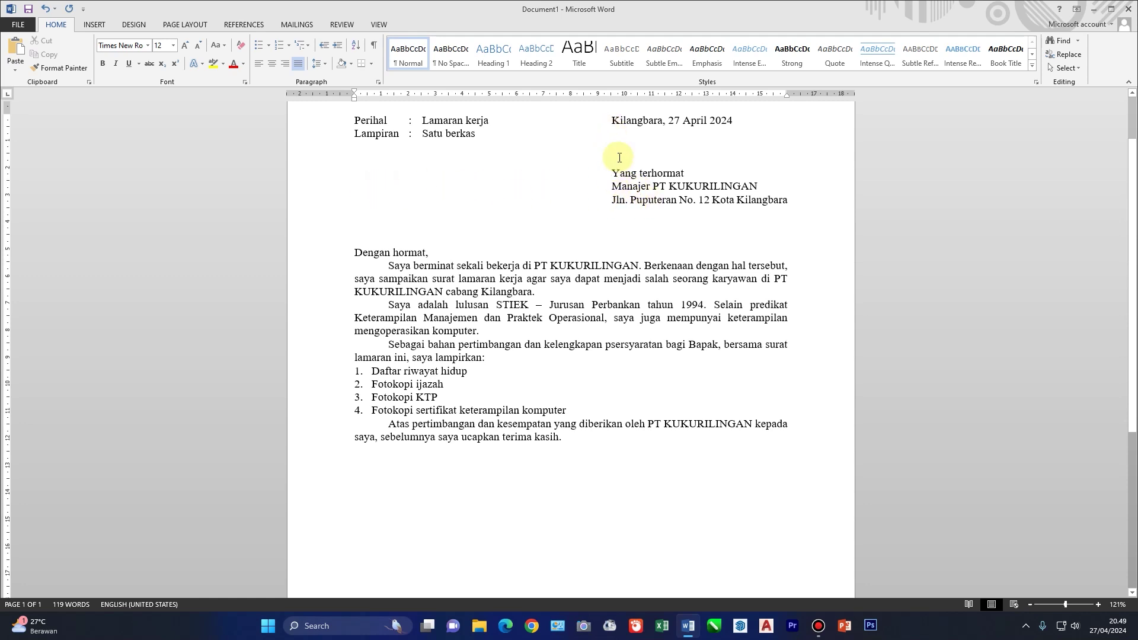
pyautogui.scroll(2, 625, 199)
pyautogui.click(626, 240)
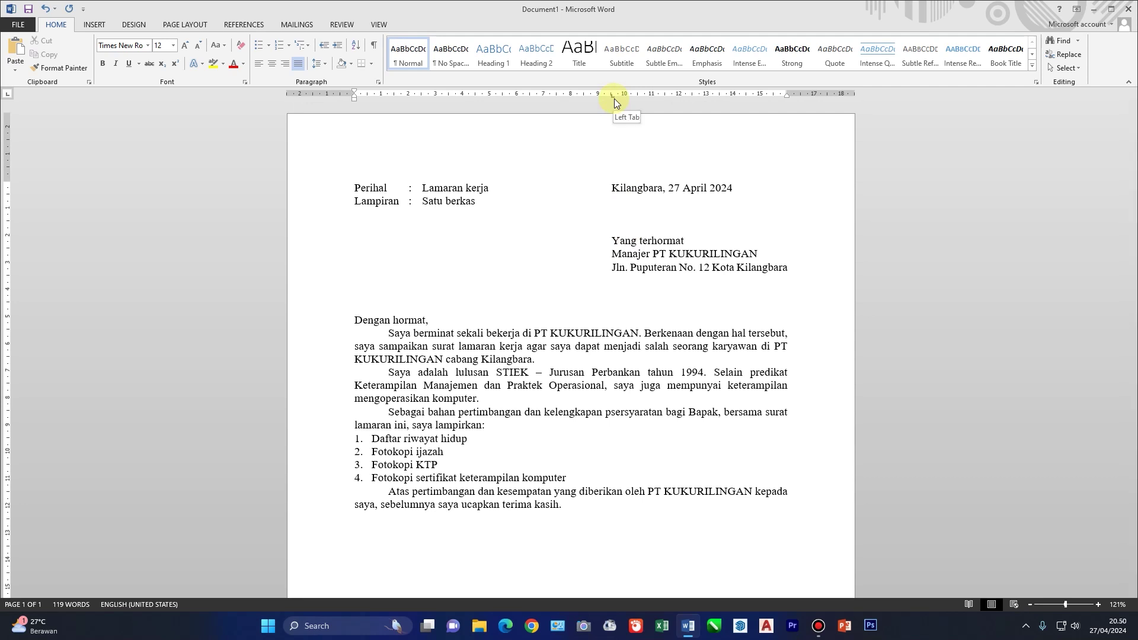
pyautogui.scroll(-5, 652, 246)
pyautogui.click(391, 396)
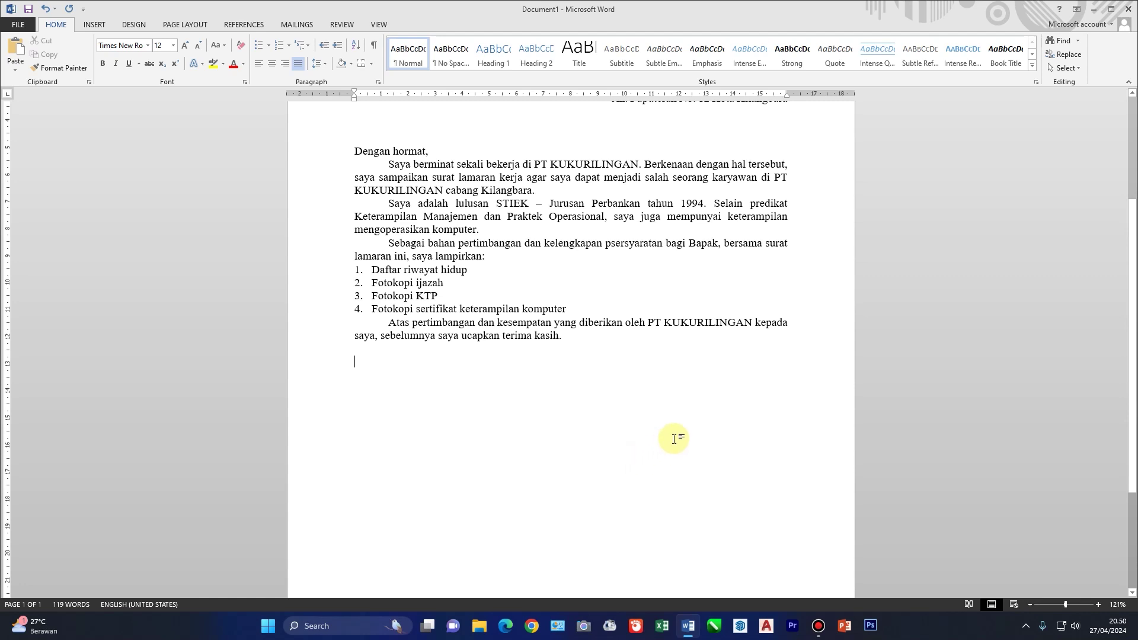
pyautogui.scroll(2, 673, 437)
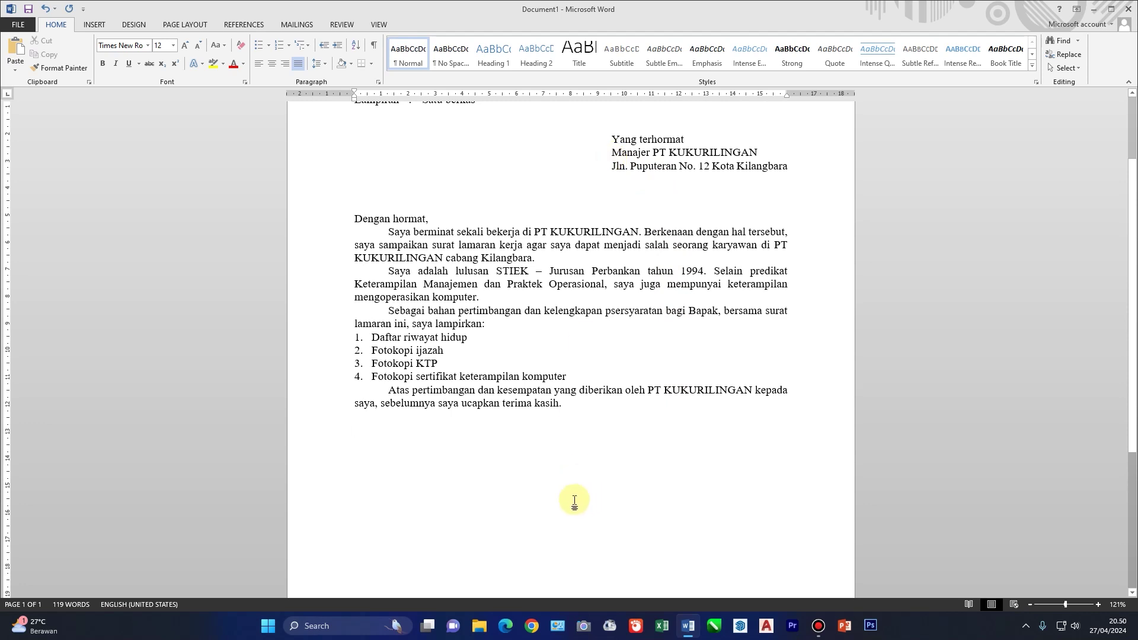
pyautogui.scroll(-2, 581, 503)
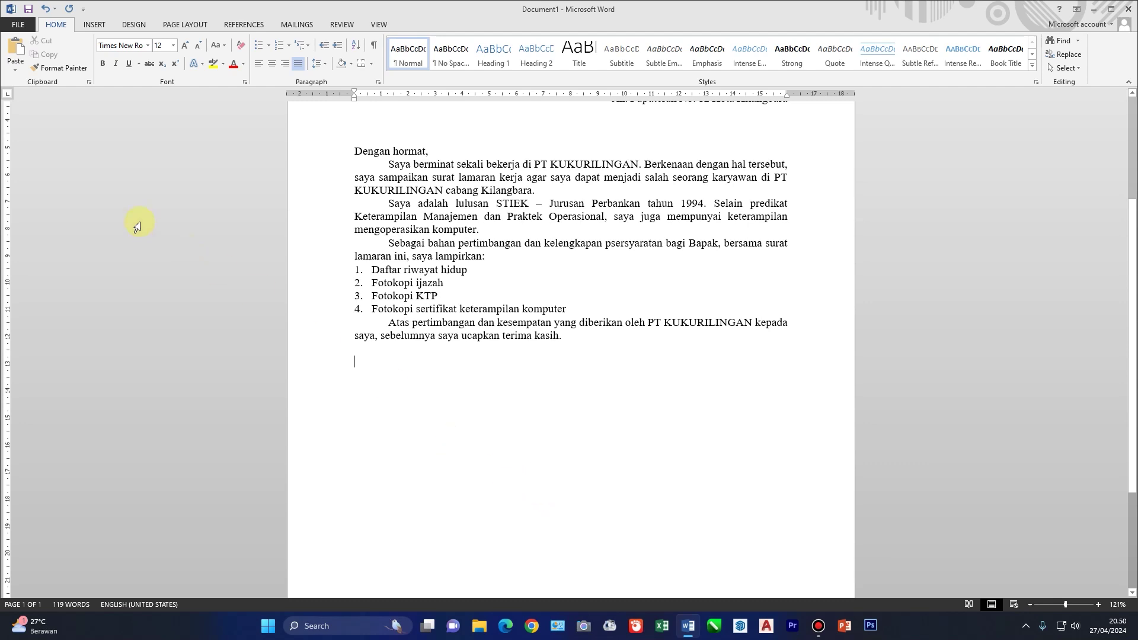
# - Set a center tab stop at about 12,75 cm for the empty line below the closing paragraph
pyautogui.click(8, 95)
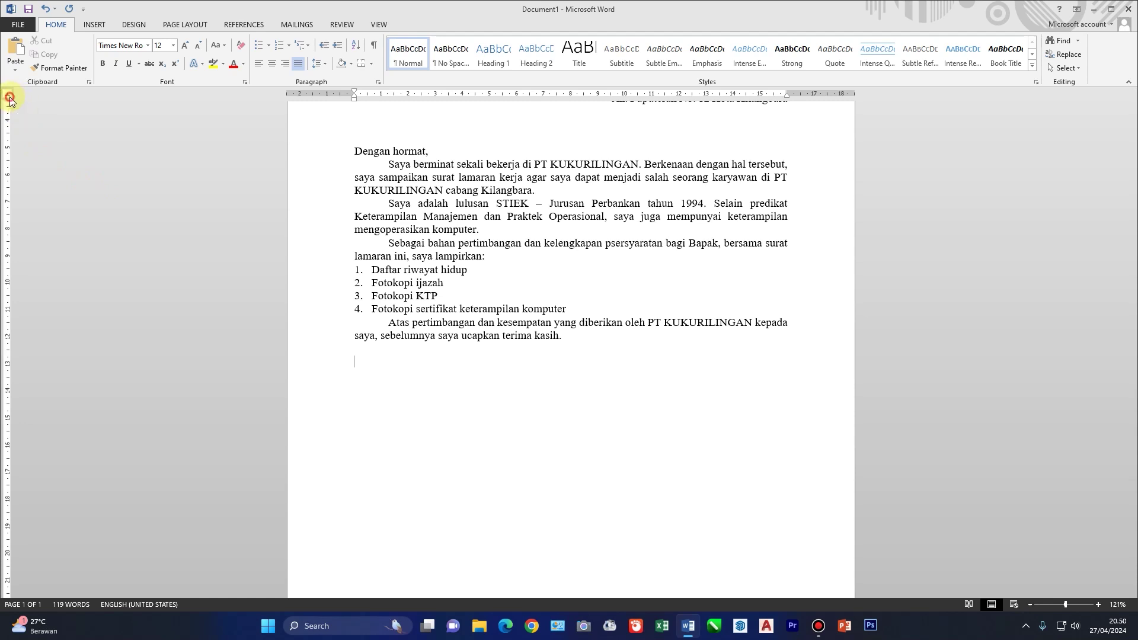
pyautogui.click(9, 96)
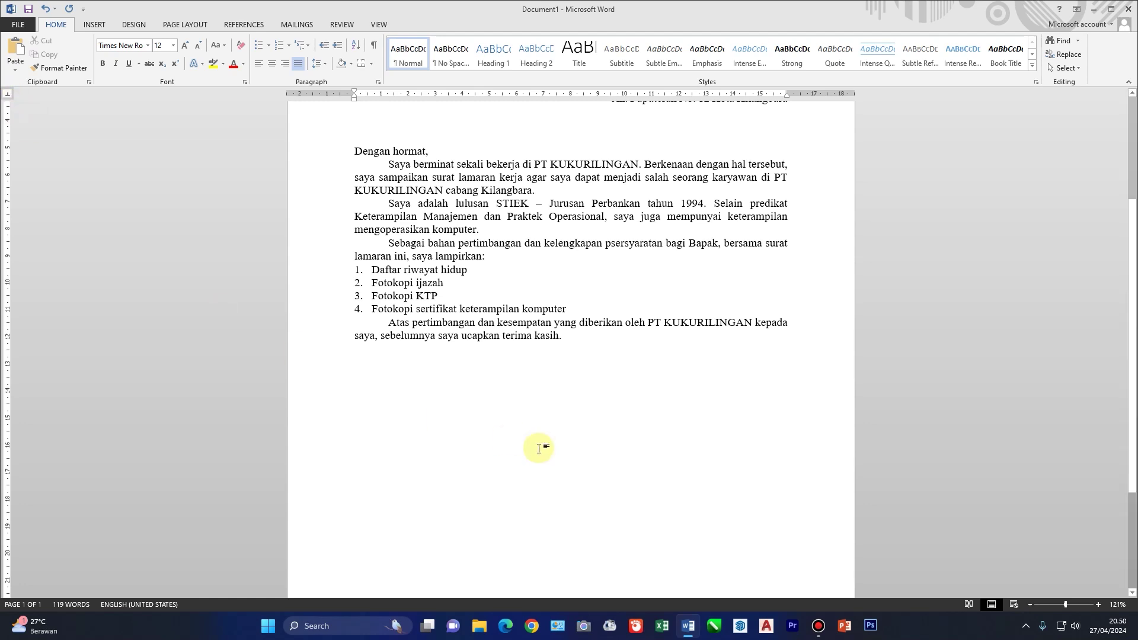
pyautogui.scroll(1, 671, 443)
pyautogui.scroll(3, 671, 443)
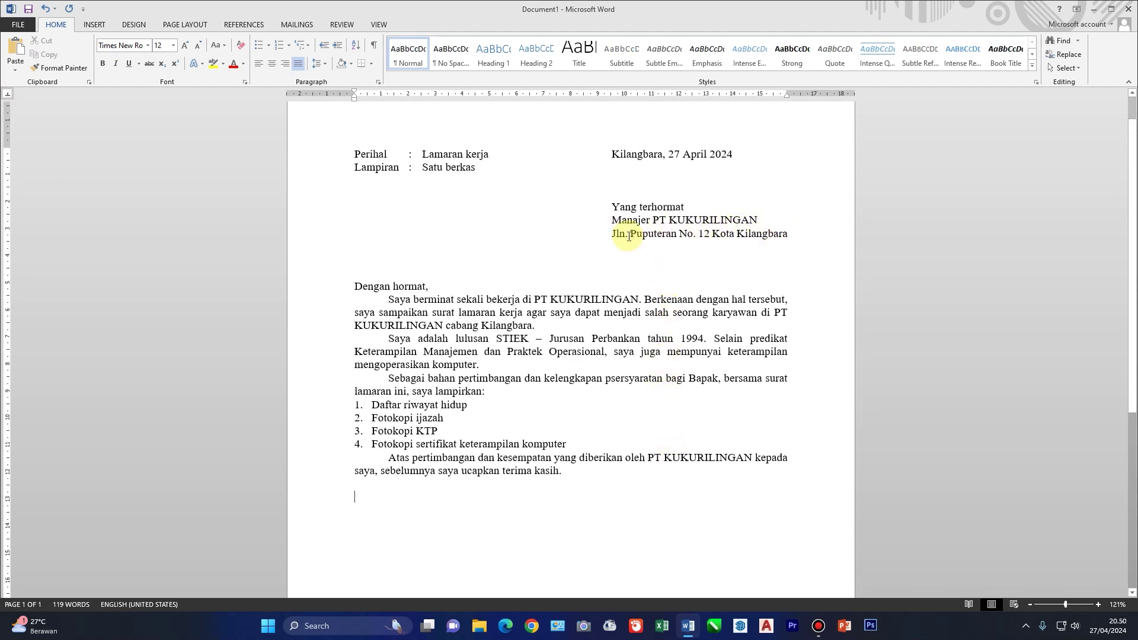
pyautogui.click(620, 235)
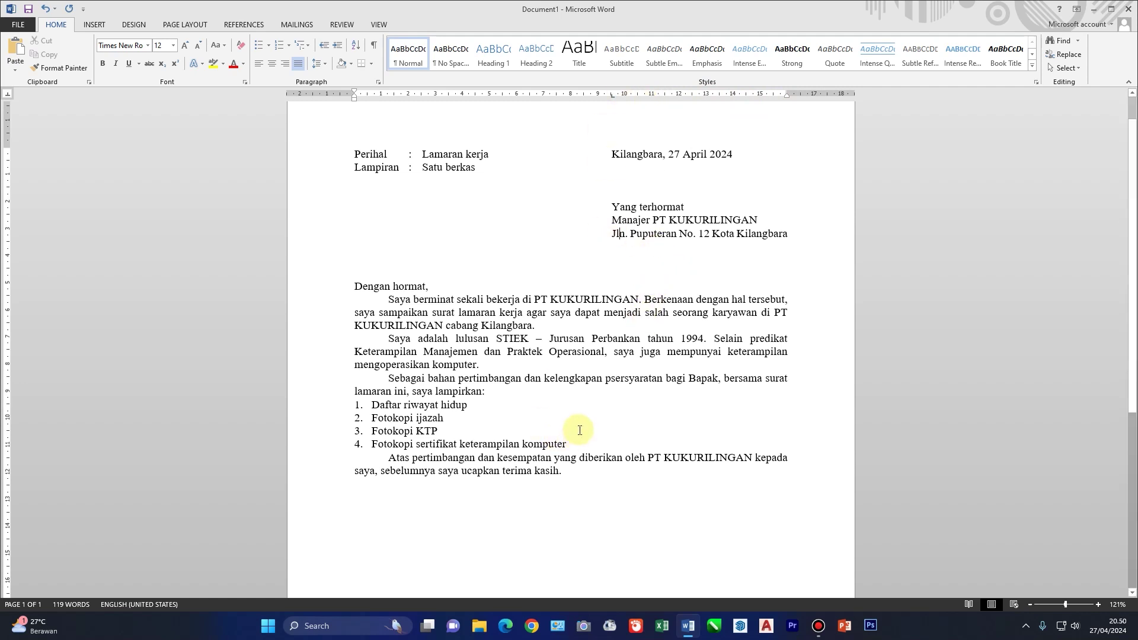
pyautogui.scroll(-2, 592, 437)
pyautogui.click(454, 456)
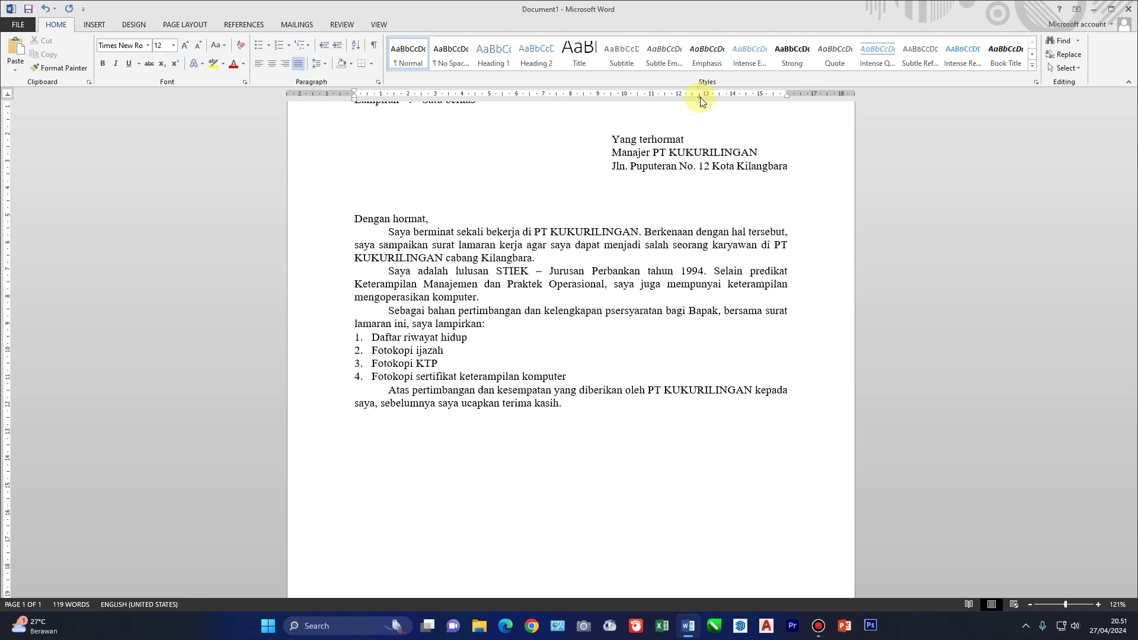
pyautogui.moveTo(699, 97); pyautogui.dragTo(699, 96)
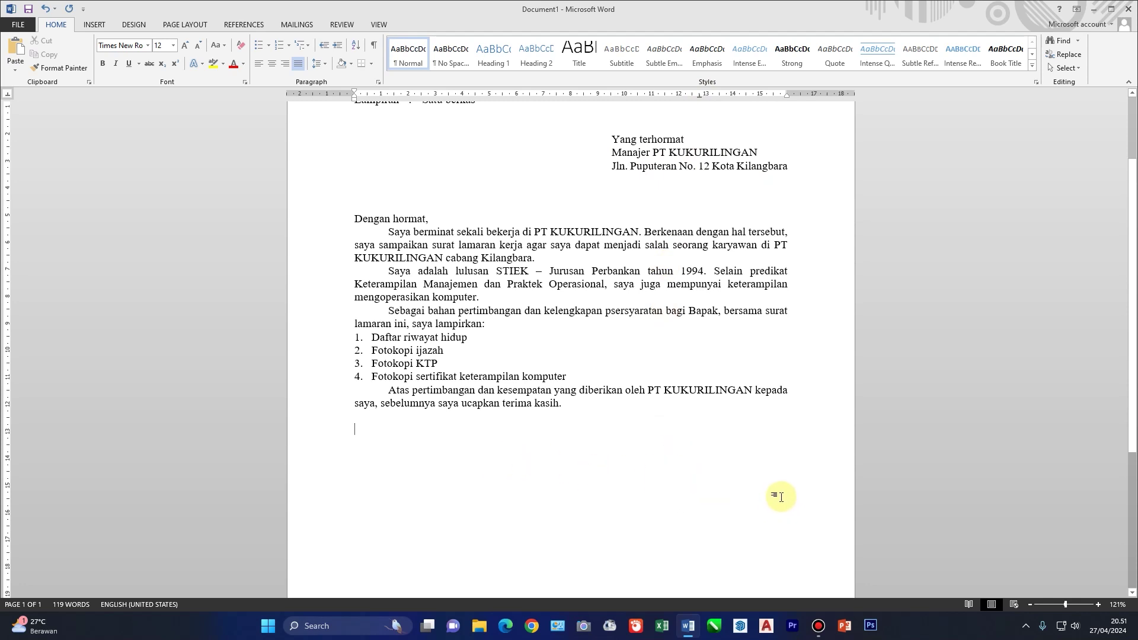
# - Write "Hormat saya," centred on the tab stop and, after blank lines for the signature, the applicant's full name with degree in capitals
pyautogui.press('Tab')
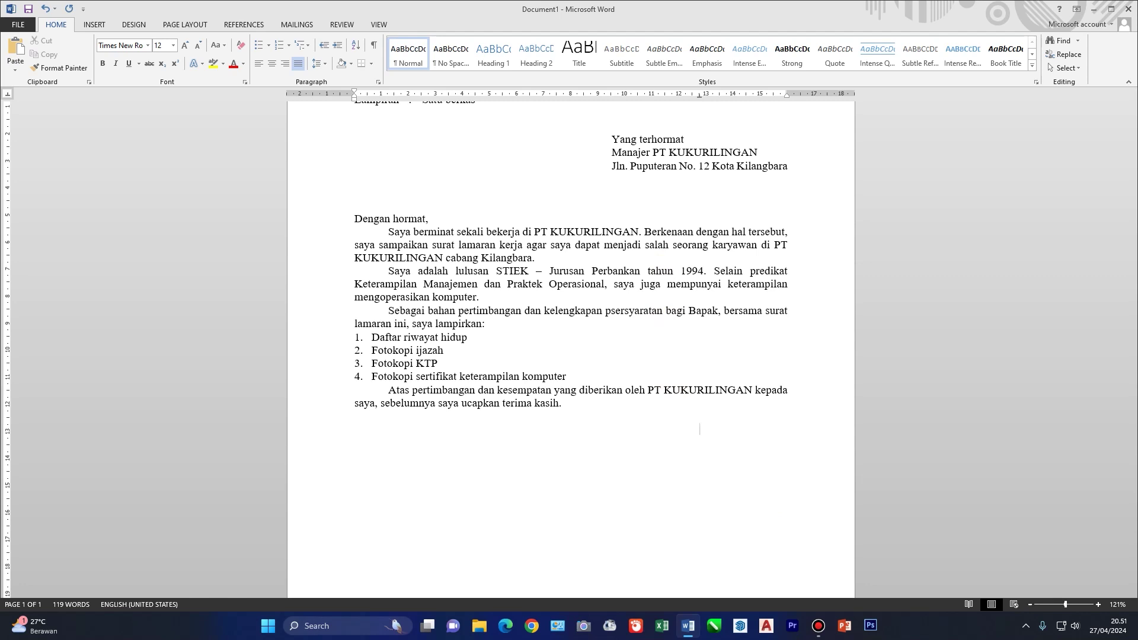
pyautogui.write('Hormat saya,')
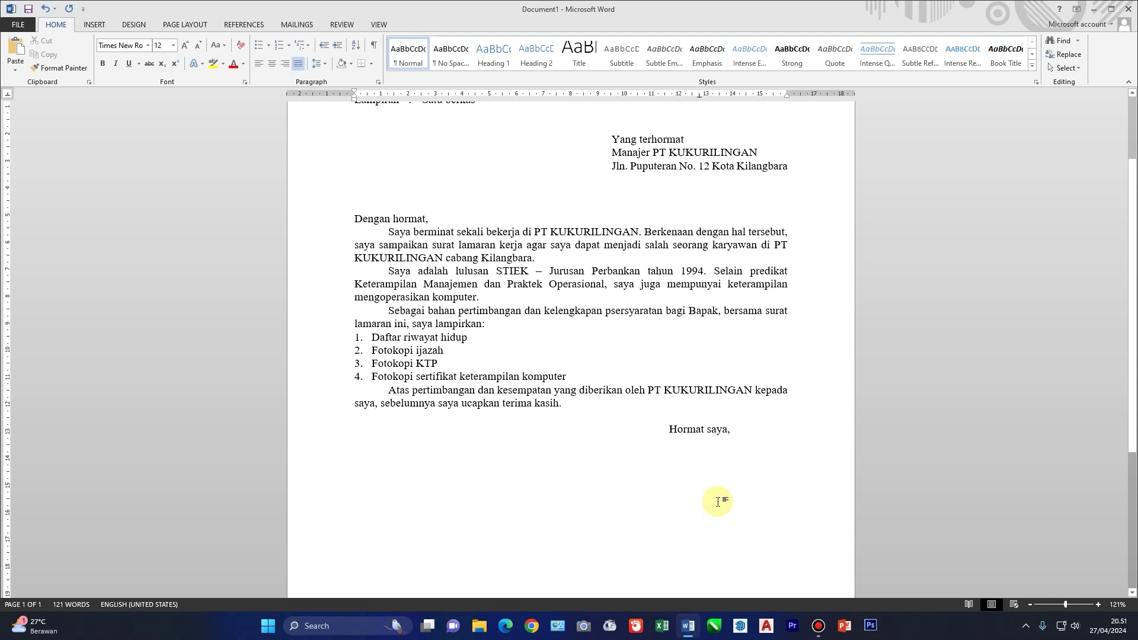
pyautogui.write('BAR')
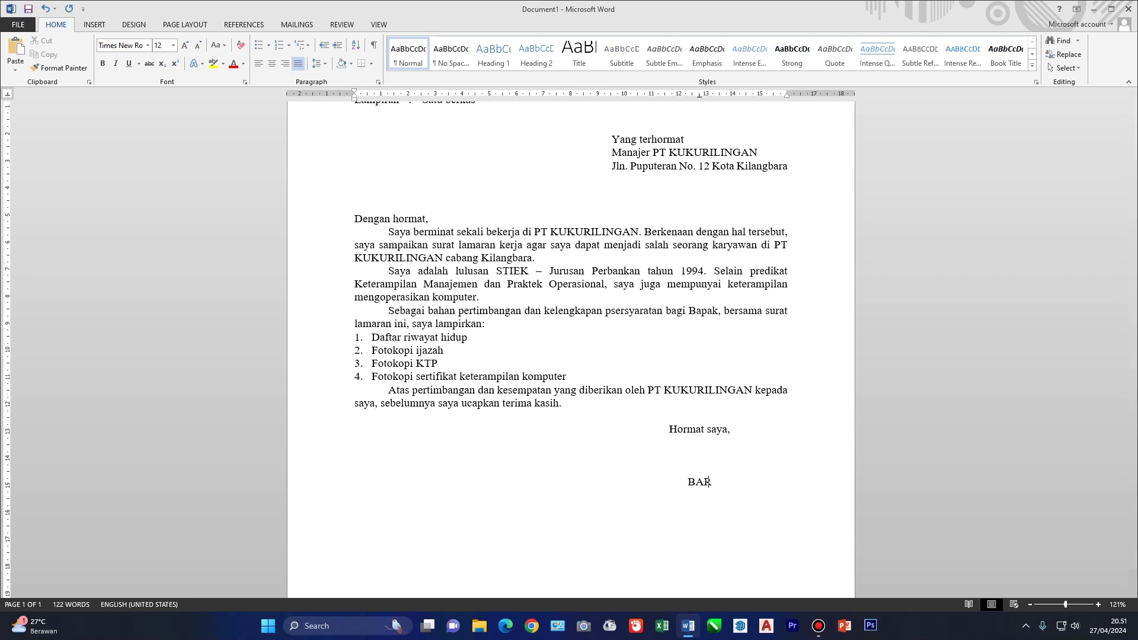
pyautogui.write('AYA MANEHNA, S.E.')
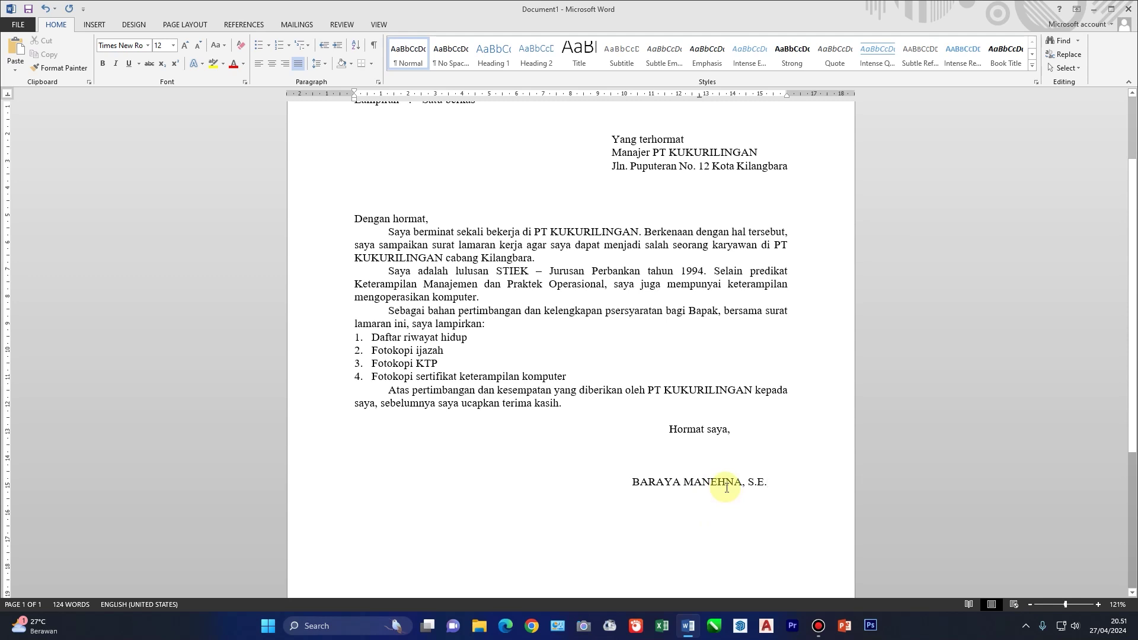
# - Look over the finished letter and examine its full-page layout in the print preview
pyautogui.scroll(-2, 731, 412)
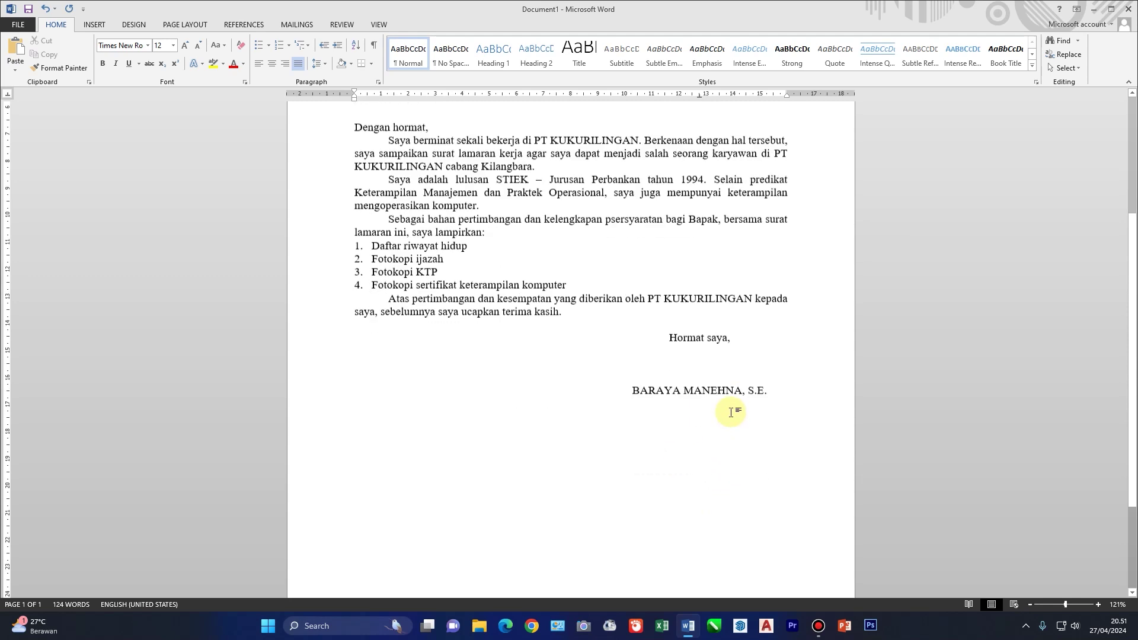
pyautogui.scroll(-3, 726, 407)
pyautogui.scroll(7, 658, 433)
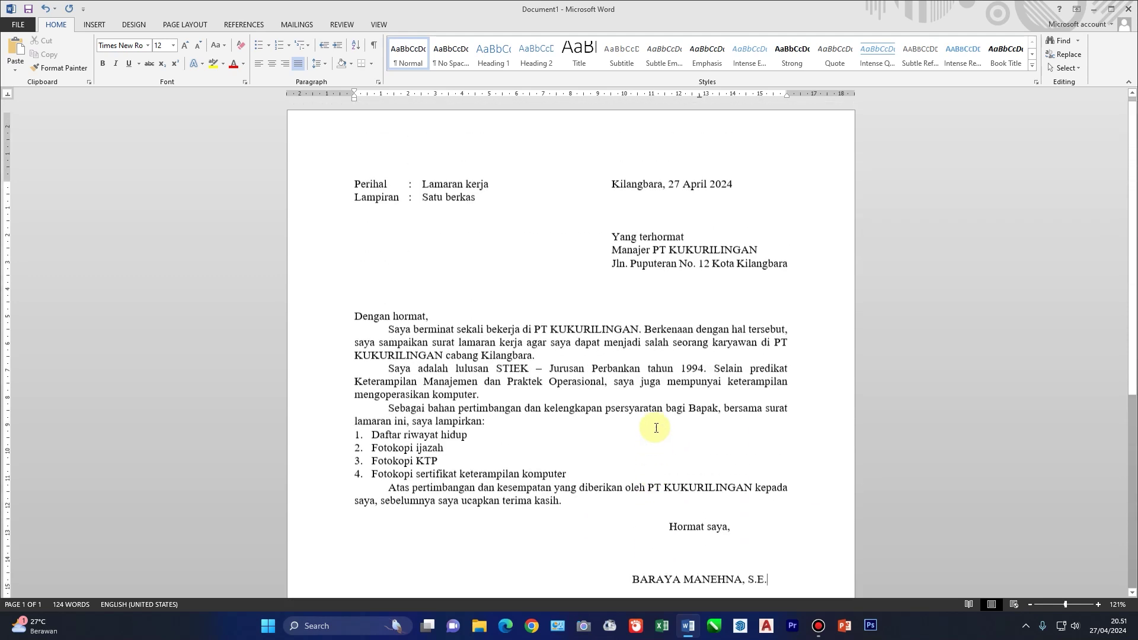
pyautogui.click(21, 25)
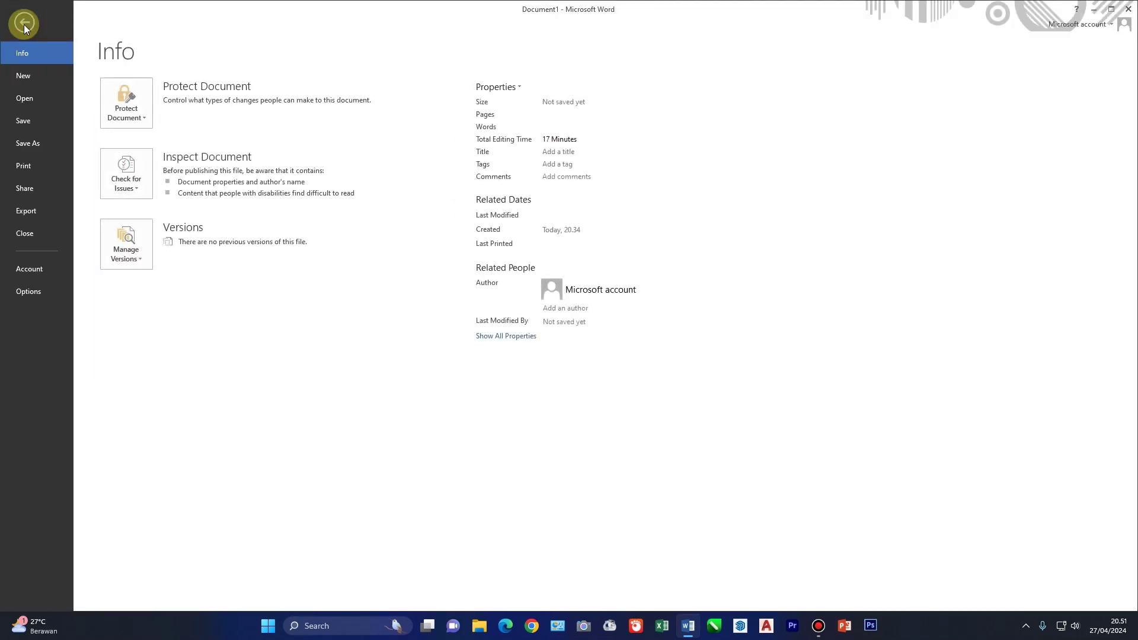
pyautogui.click(28, 168)
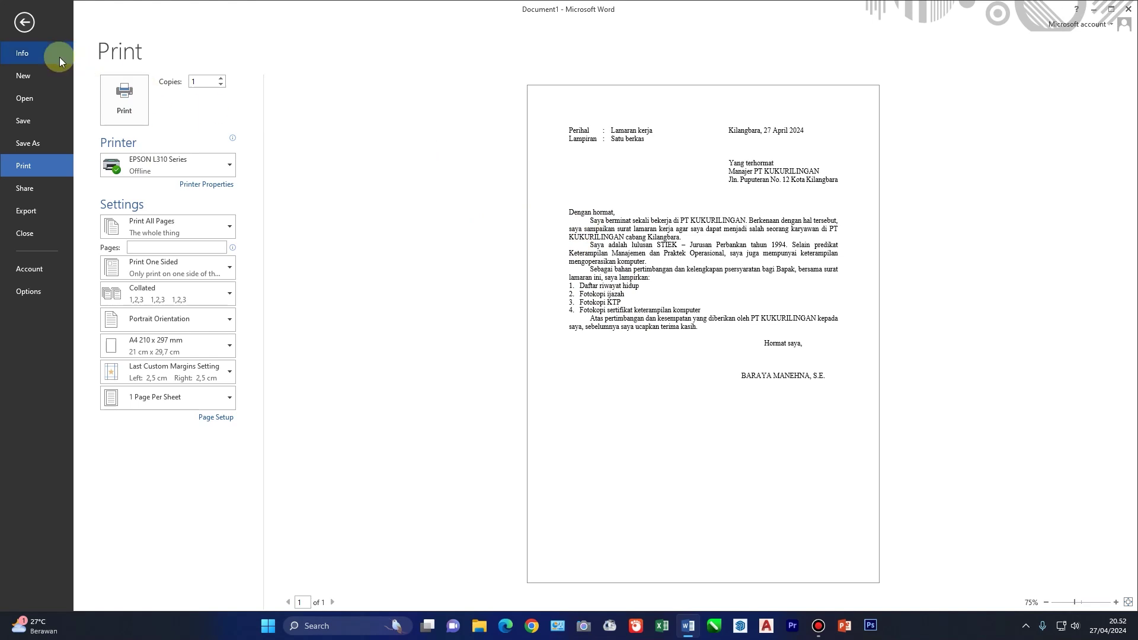
pyautogui.click(24, 24)
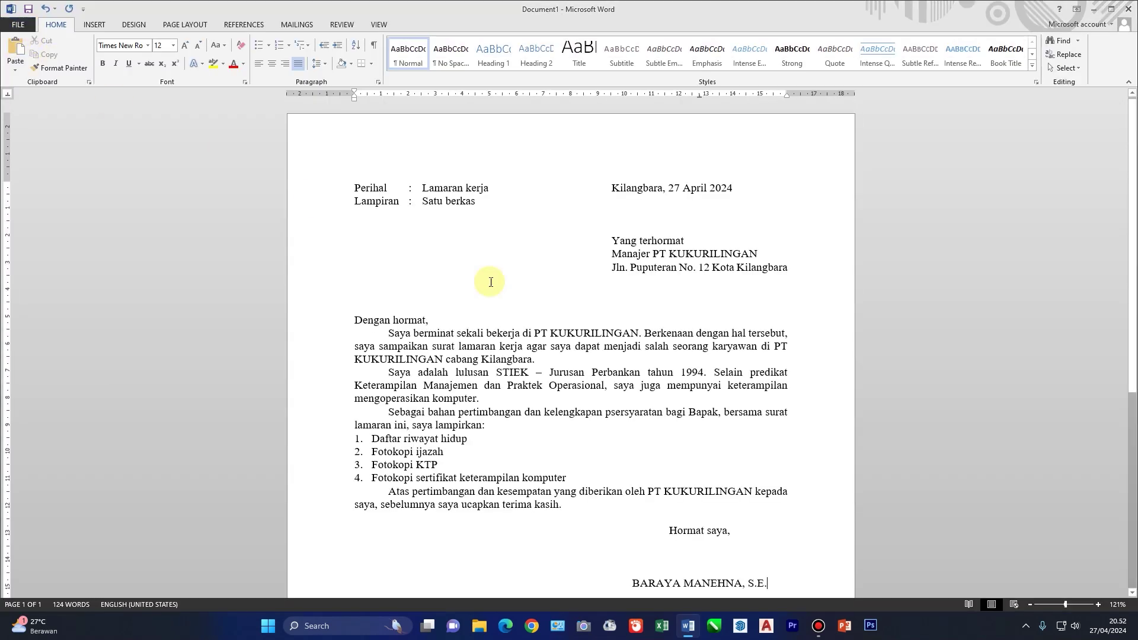
# - Set the line spacing of the whole letter, from the Perihal line to the signature name, to 1,5
pyautogui.click(355, 184)
pyautogui.moveTo(355, 184)
pyautogui.mouseDown()
pyautogui.moveTo(381, 252)
pyautogui.moveTo(536, 464)
pyautogui.moveTo(645, 566)
pyautogui.moveTo(774, 582)
pyautogui.mouseUp()
pyautogui.scroll(-3, 583, 361)
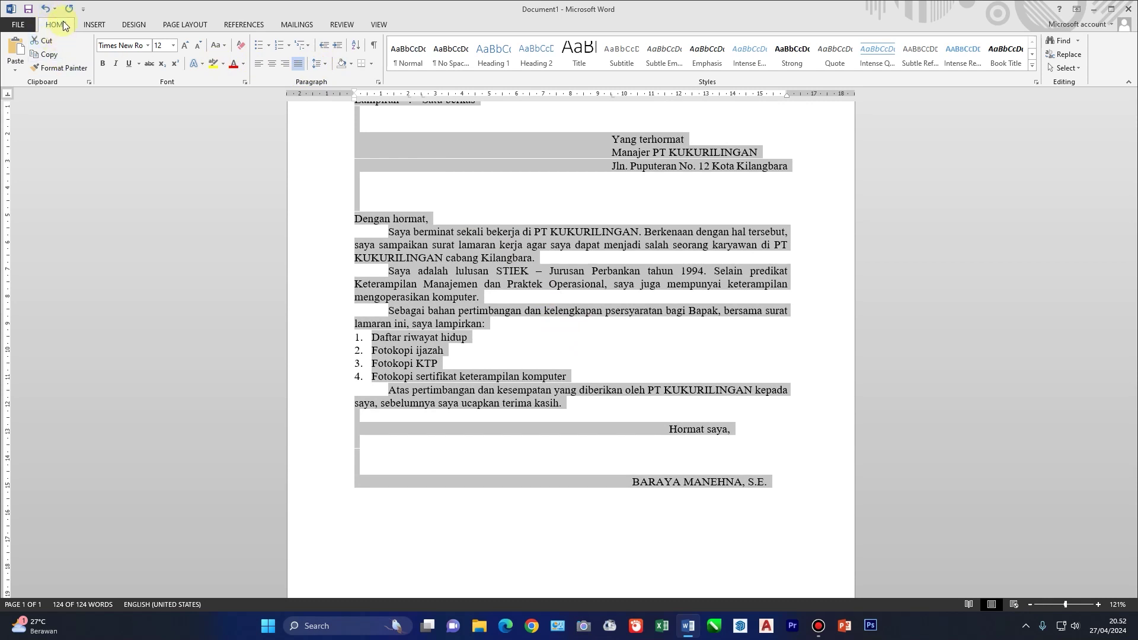
pyautogui.click(324, 64)
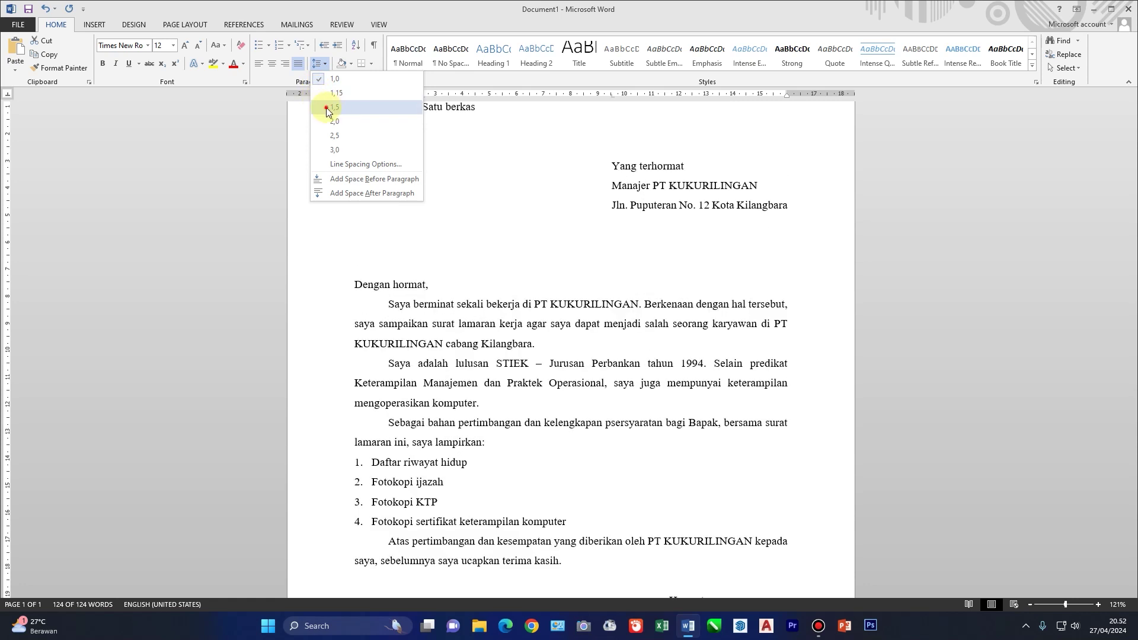
pyautogui.click(326, 108)
pyautogui.scroll(-5, 581, 358)
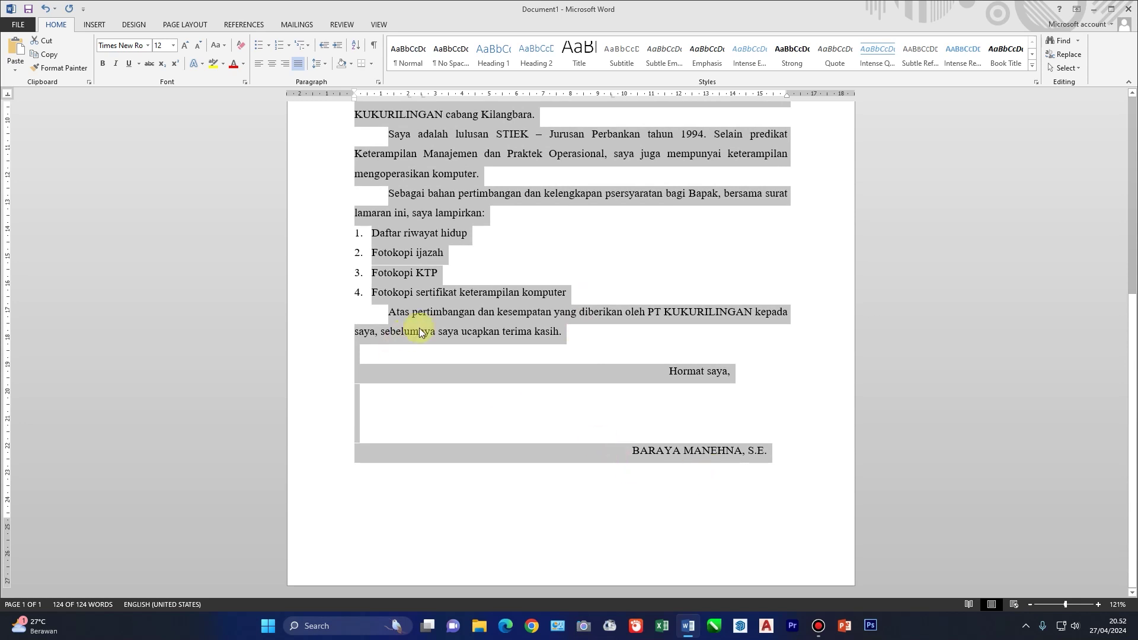
pyautogui.scroll(6, 554, 357)
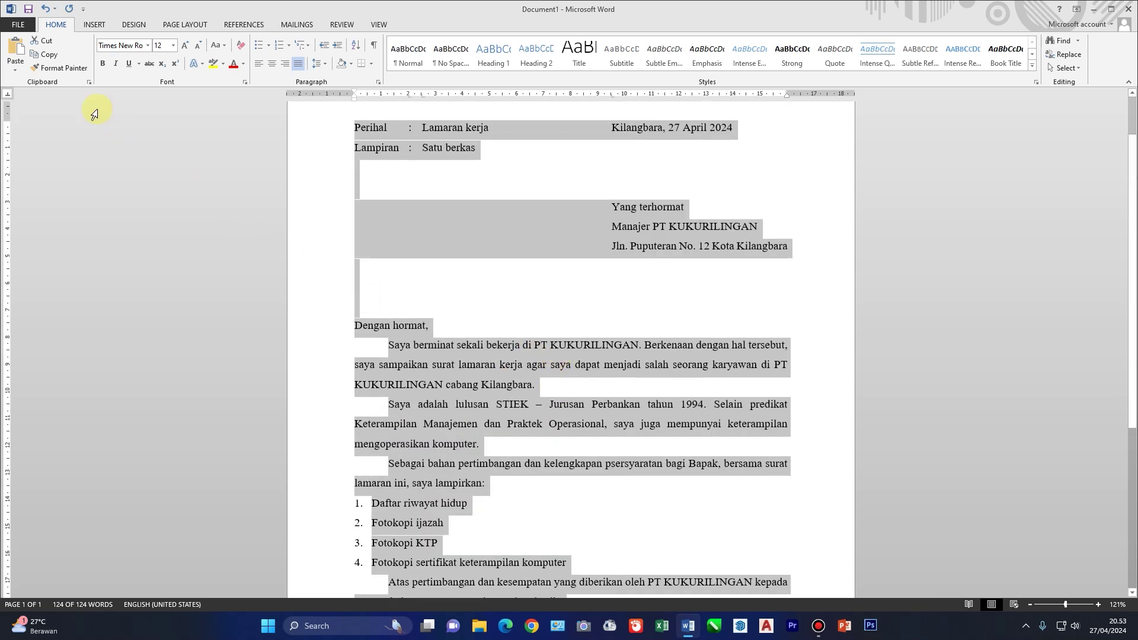
# - Check in the print preview how the respaced letter fills the A4 page, and return to the document with the text deselected
pyautogui.click(18, 25)
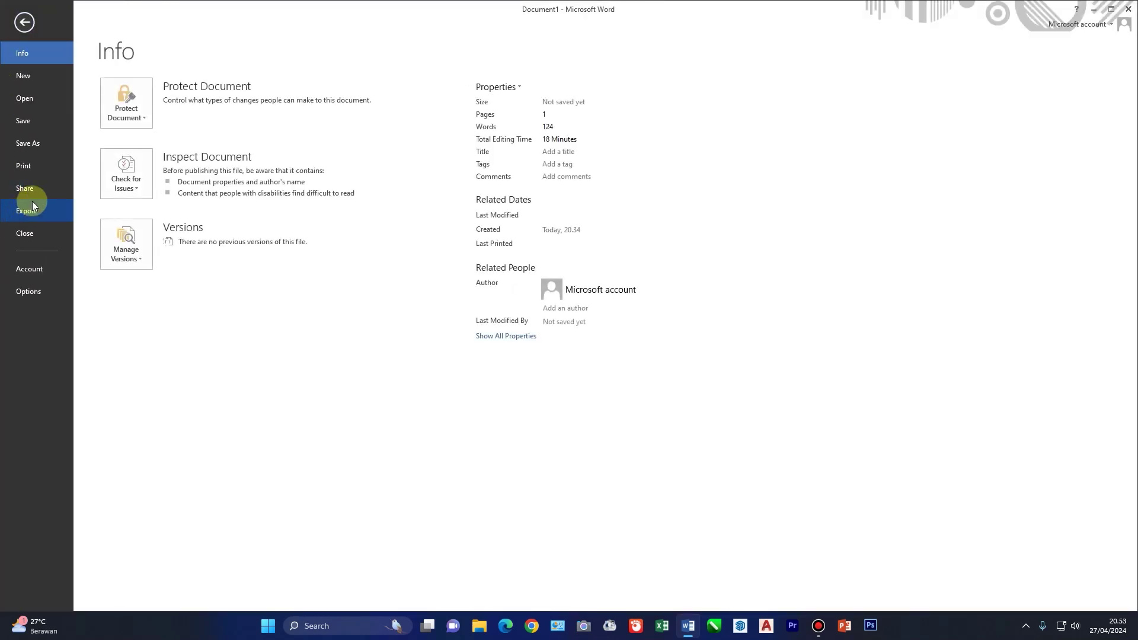
pyautogui.click(21, 165)
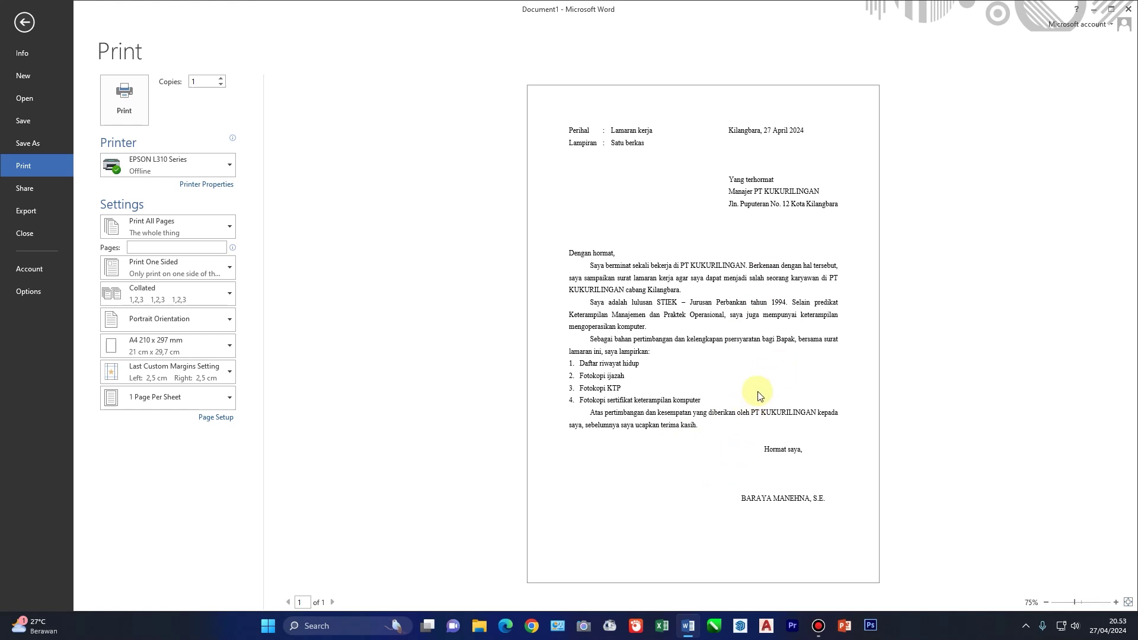
pyautogui.click(25, 24)
pyautogui.click(446, 354)
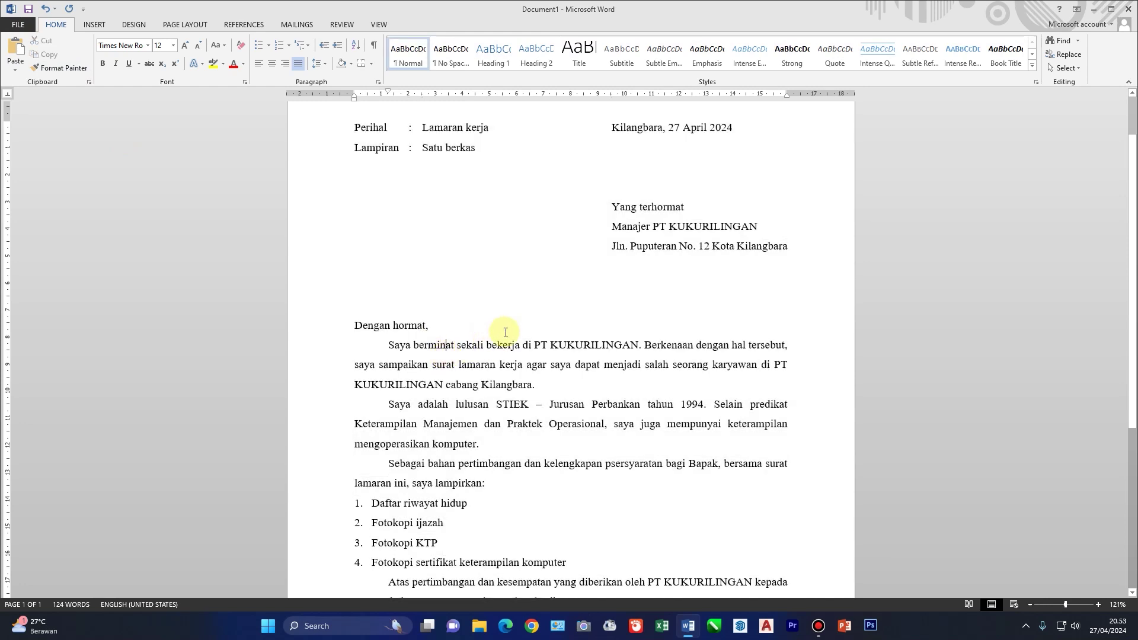
# - Review the respaced letter from the Perihal and date lines through the body paragraphs and attachment list to the signature block
pyautogui.scroll(1, 462, 235)
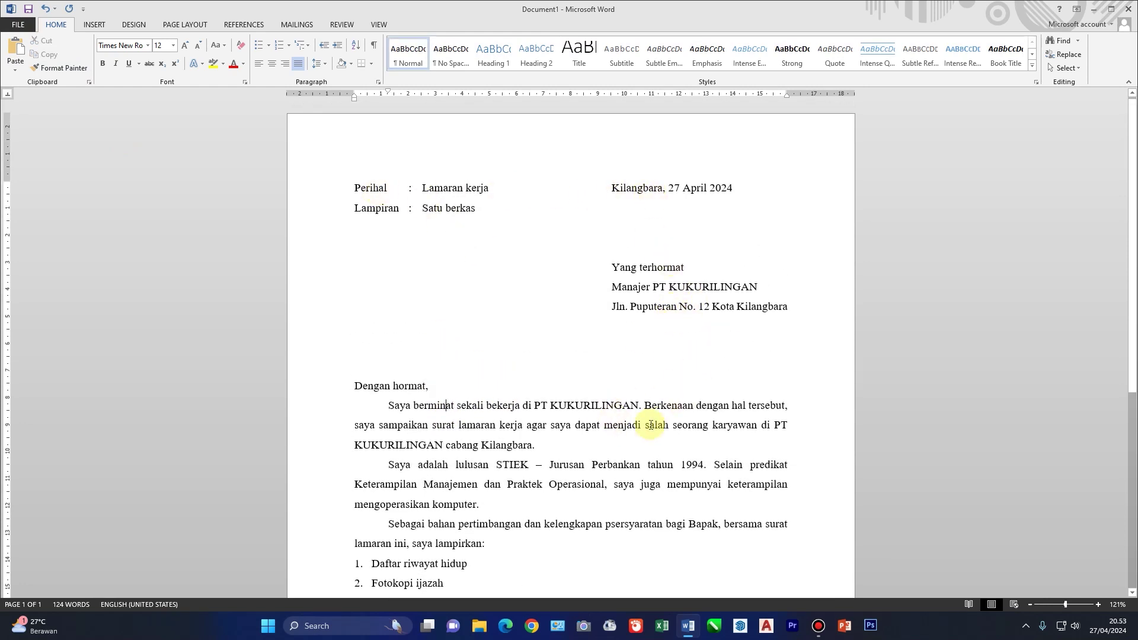
pyautogui.scroll(-1, 649, 417)
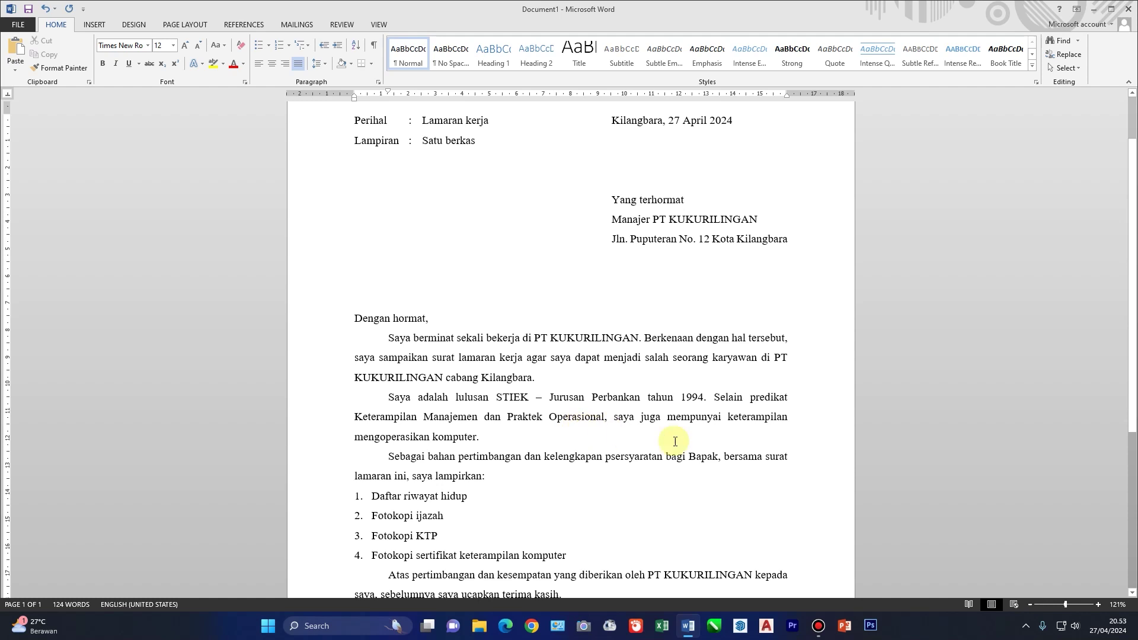
pyautogui.scroll(-2, 701, 477)
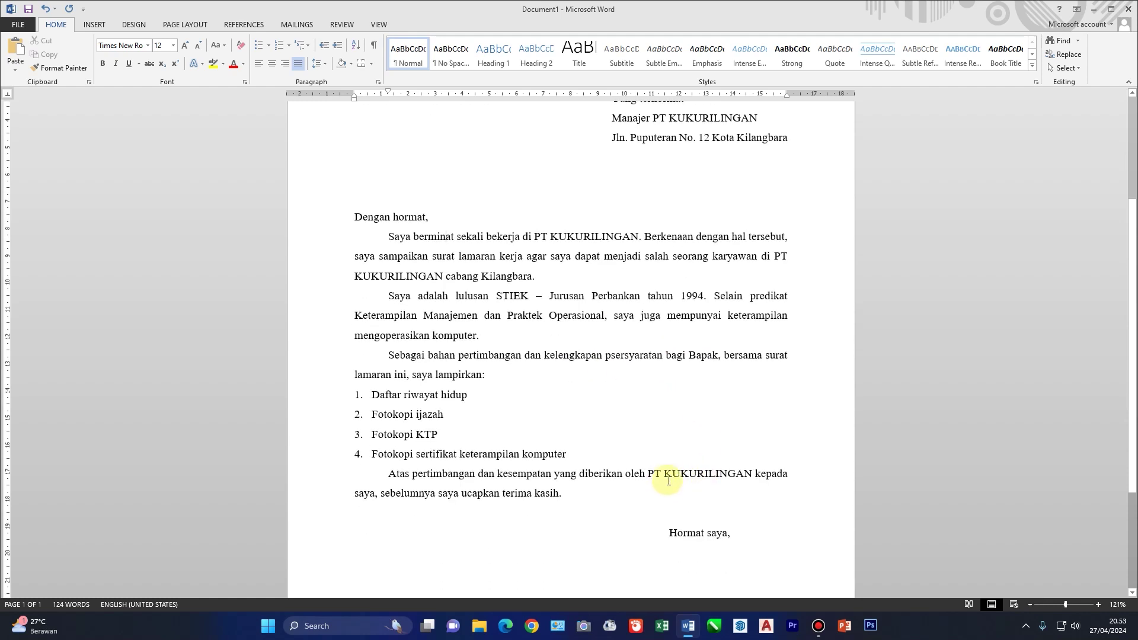
pyautogui.scroll(1, 667, 474)
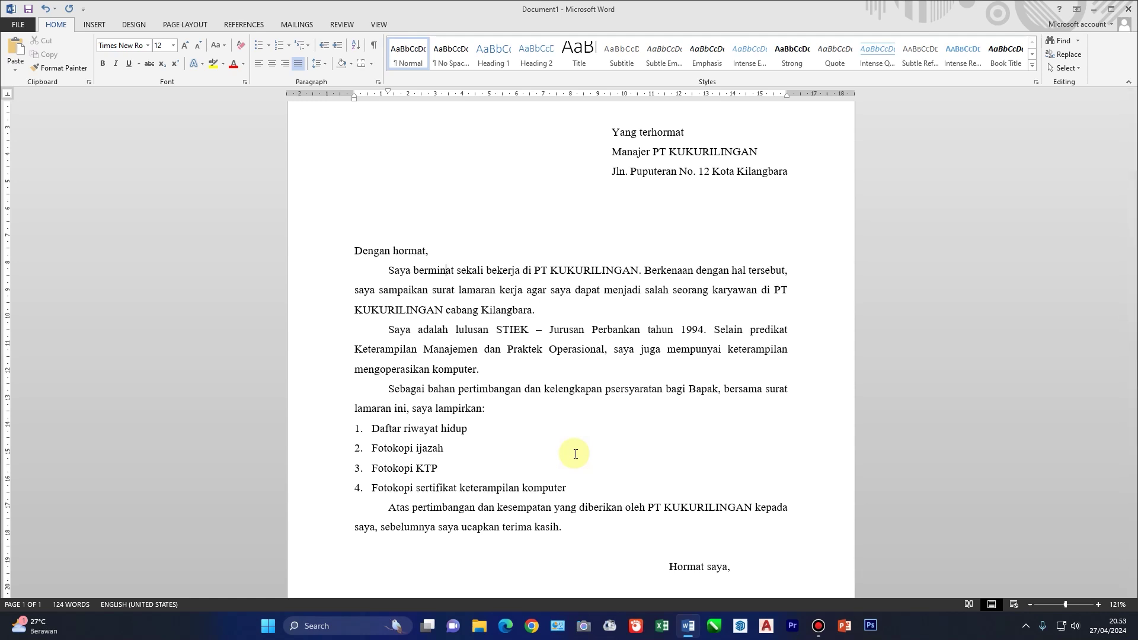
pyautogui.scroll(-4, 575, 453)
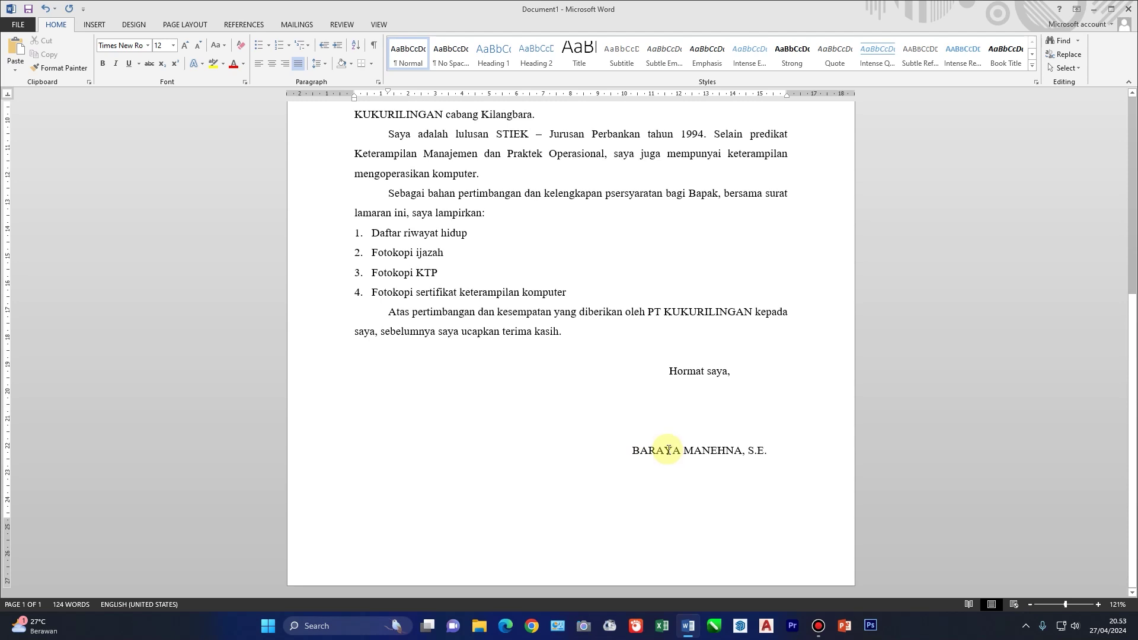
pyautogui.scroll(1, 667, 447)
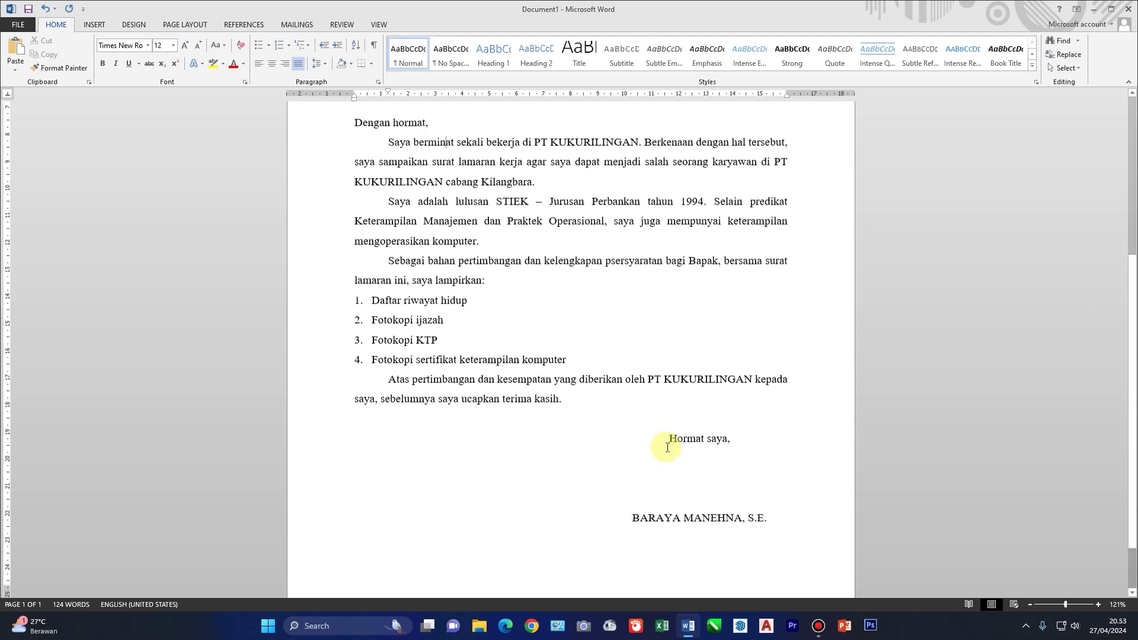
pyautogui.scroll(3, 558, 410)
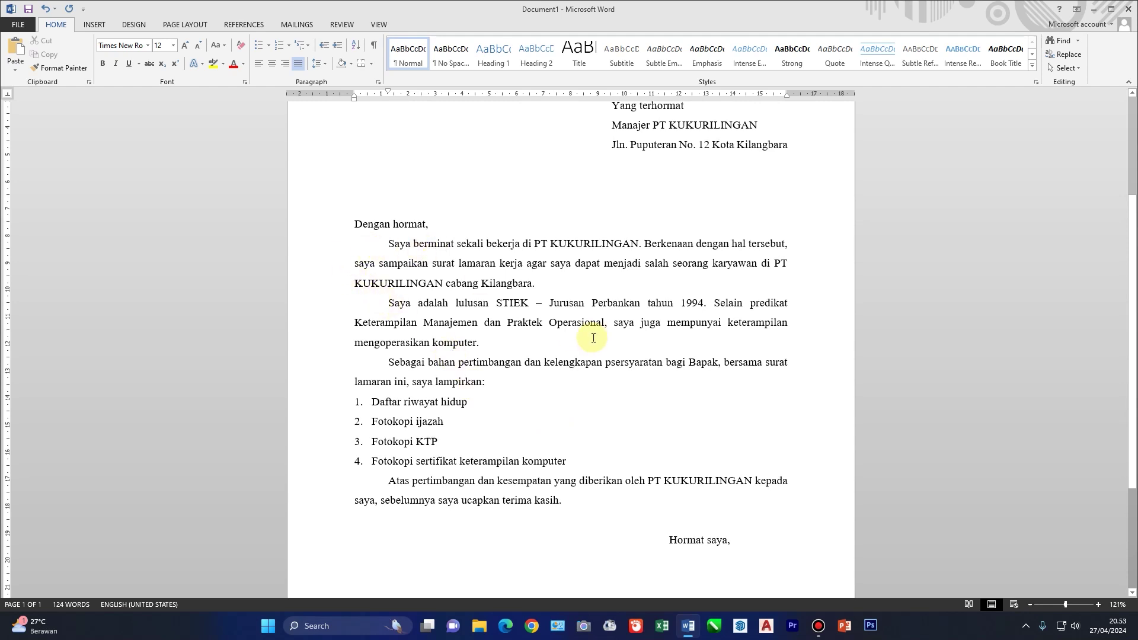
pyautogui.scroll(3, 588, 339)
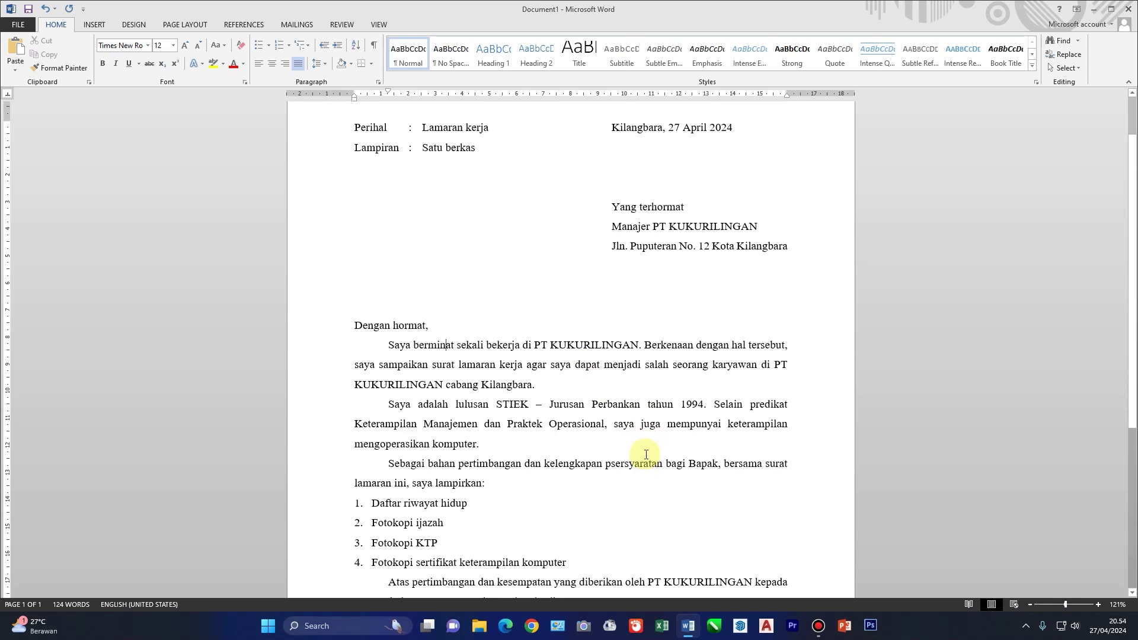
pyautogui.scroll(-5, 619, 445)
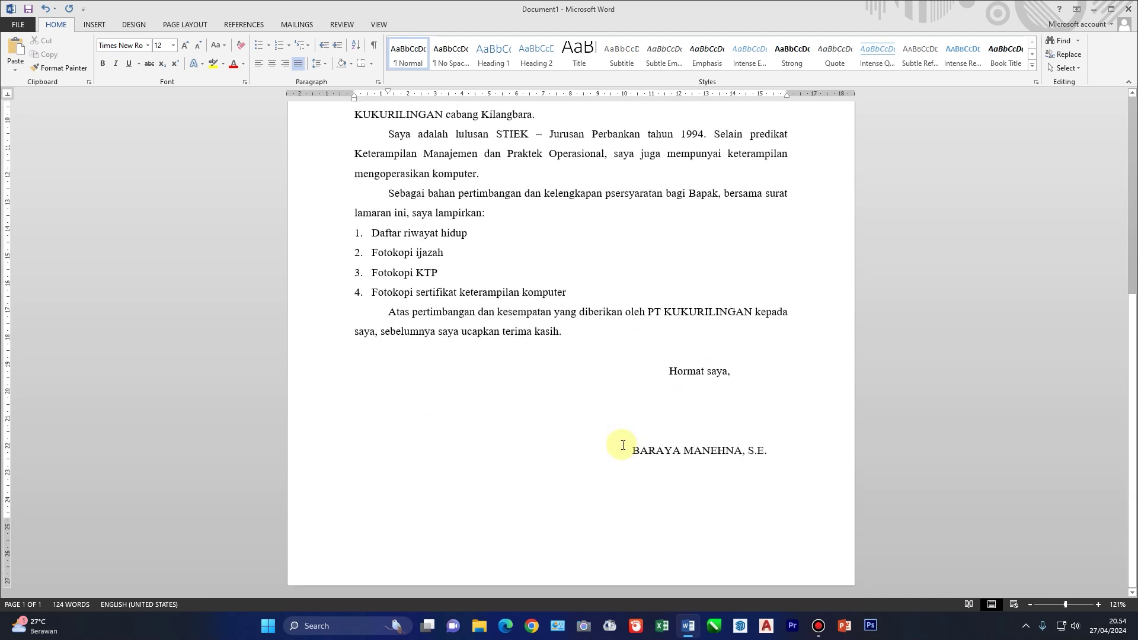